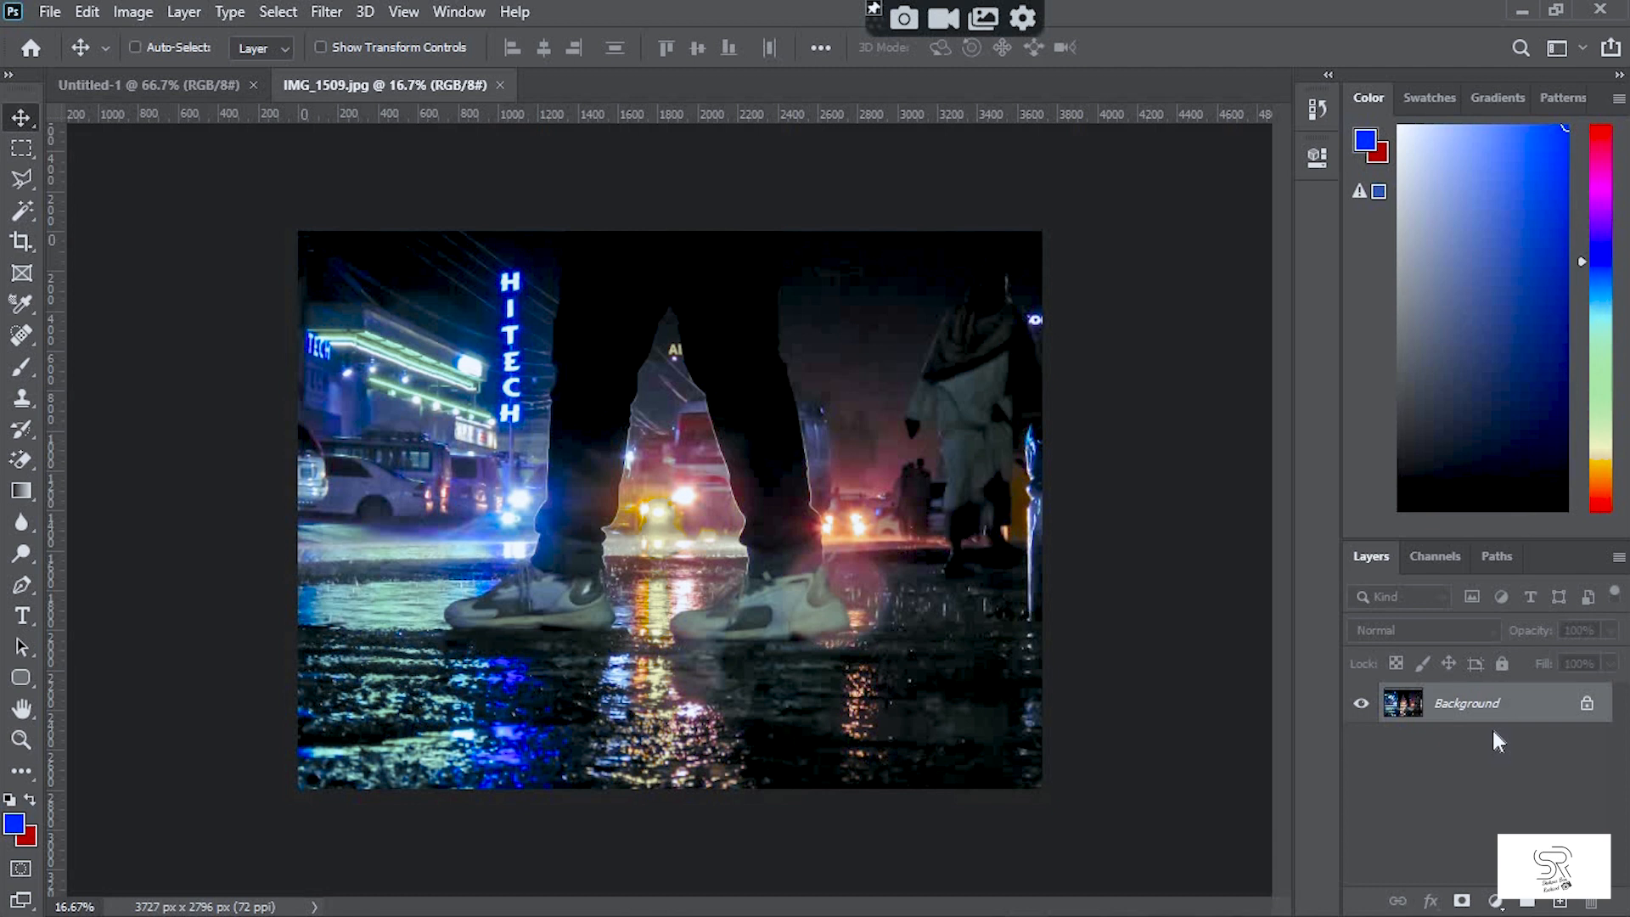
# Step: Duplicate the Background photo layer twice
pyautogui.hotkey('ctrl', 'j')
pyautogui.hotkey('ctrl', 'j')
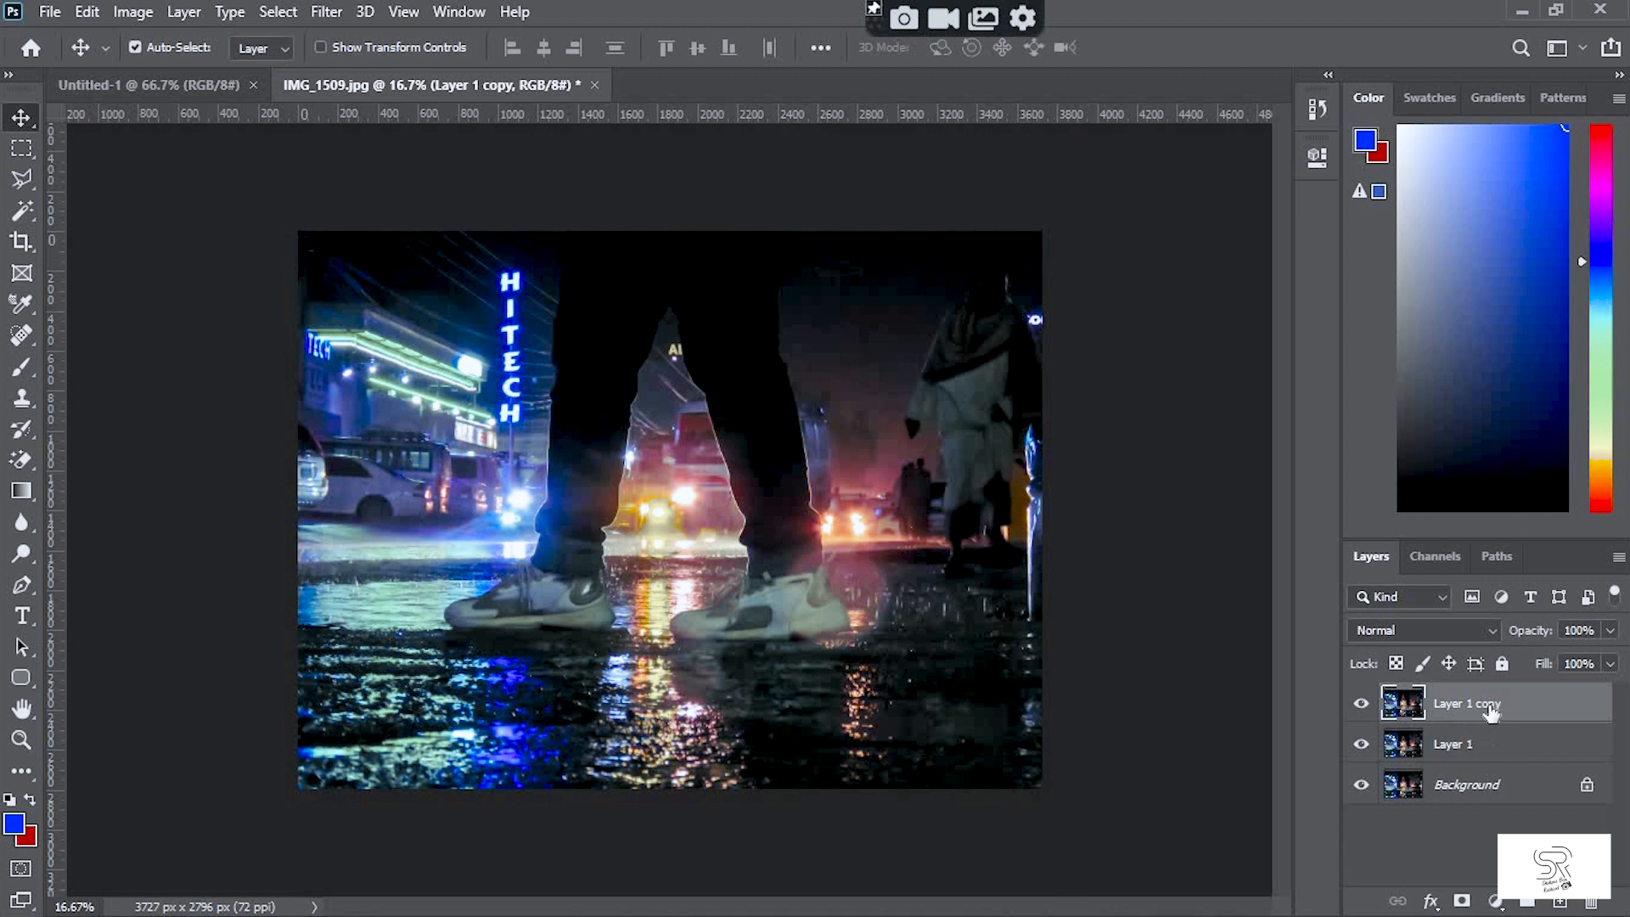
pyautogui.click(1461, 734)
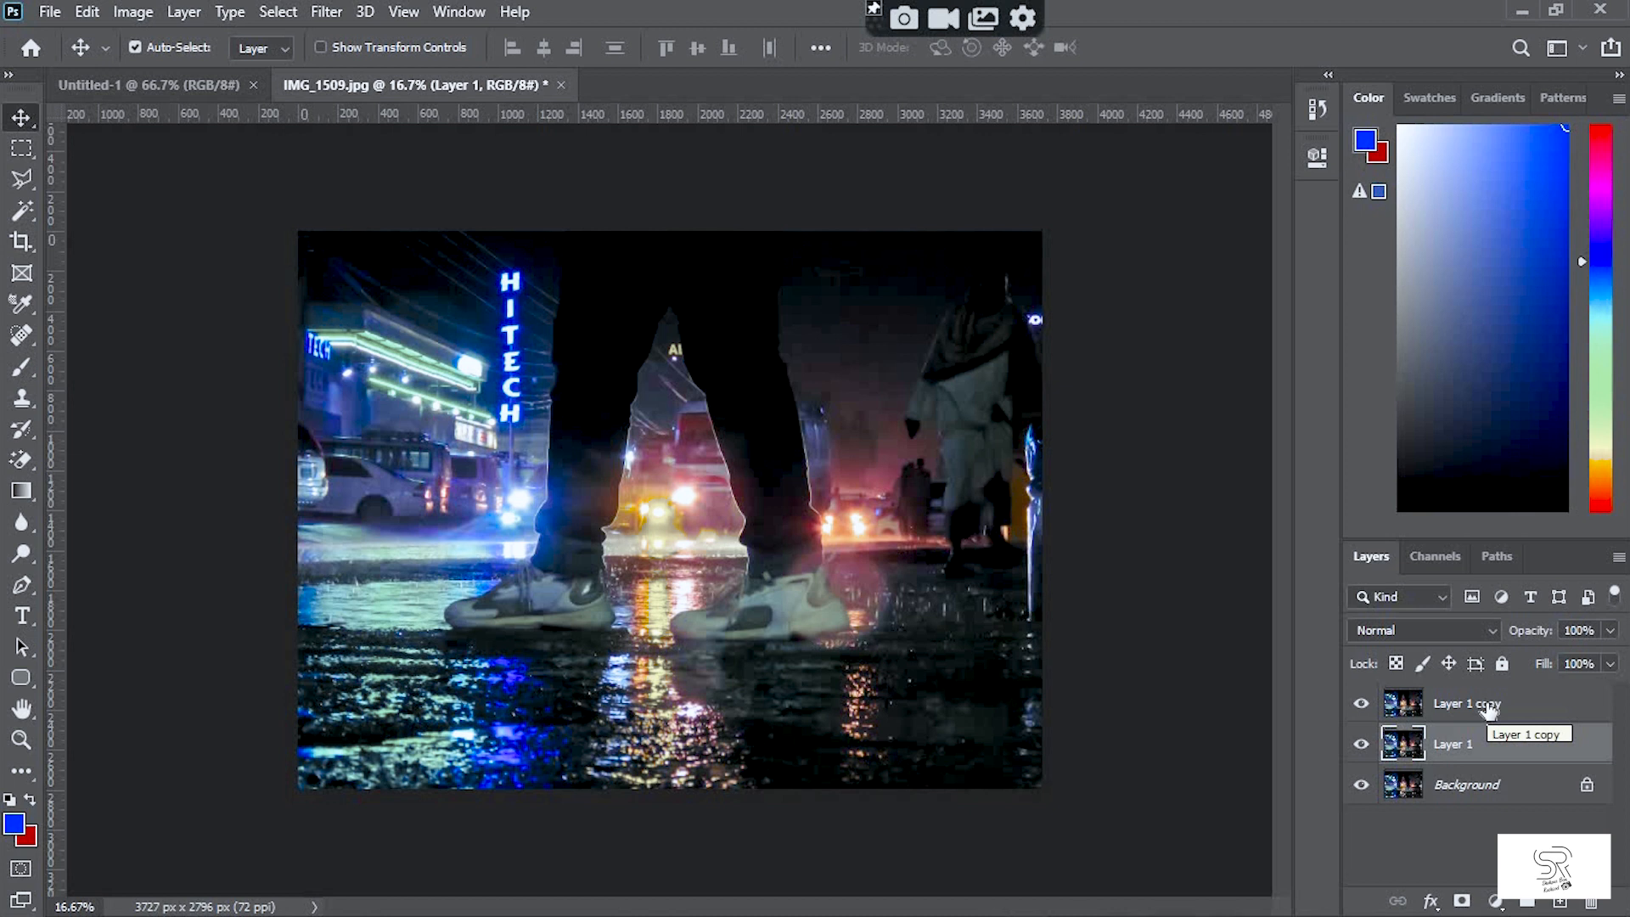
# Step: Add the white text "Hargeisa" across the walking legs, above both photo copies
pyautogui.click(23, 614)
pyautogui.click(526, 541)
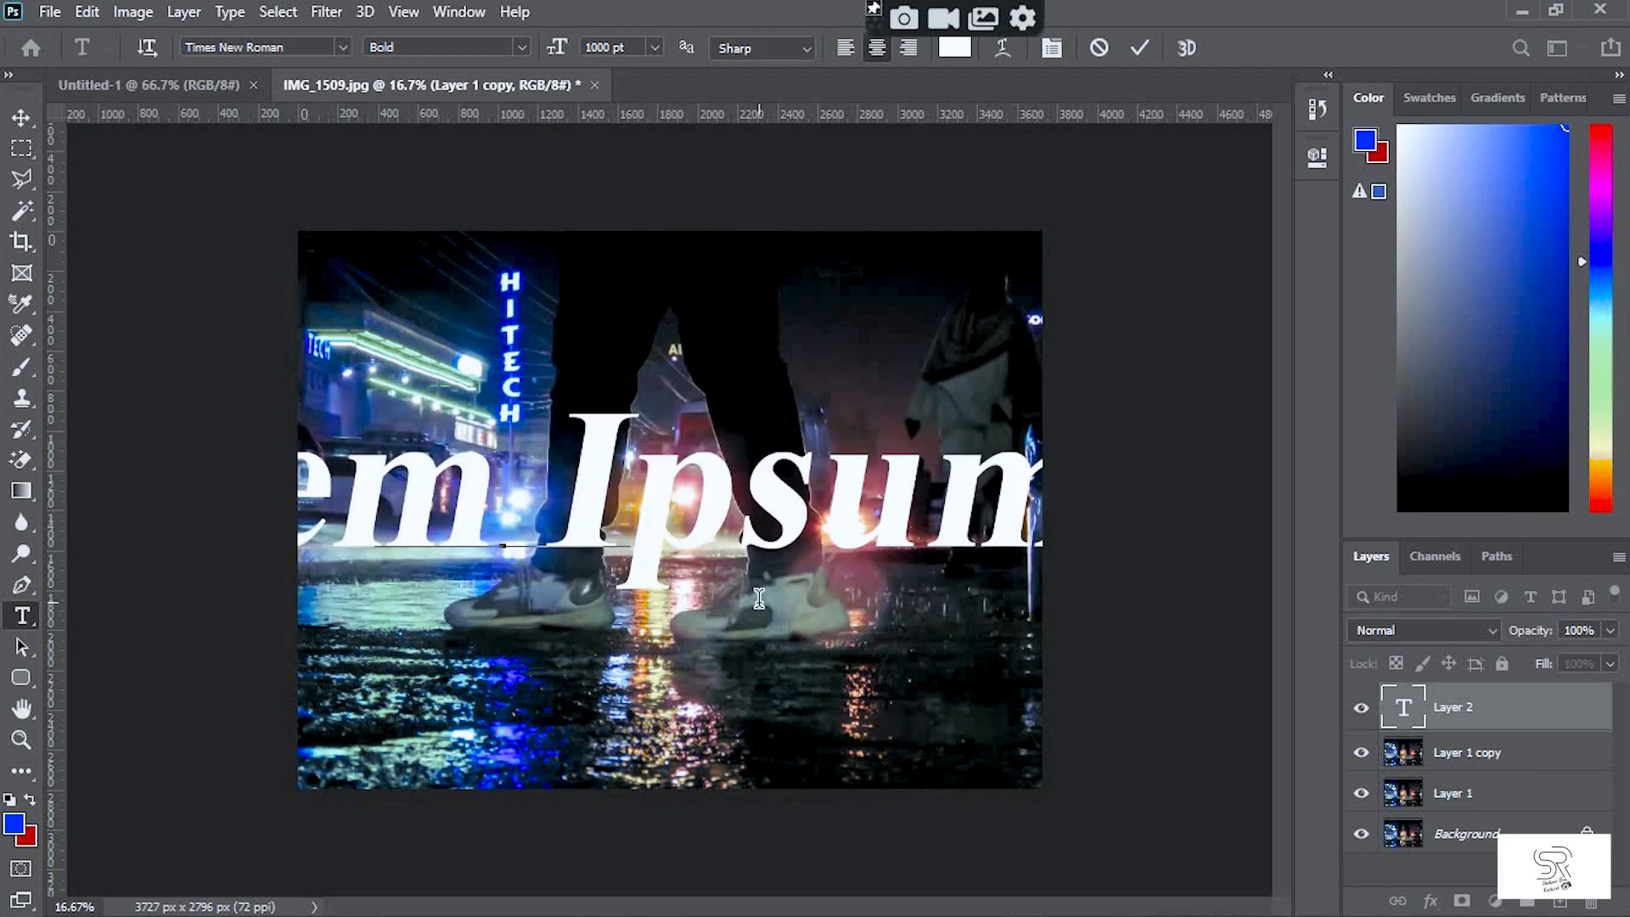
pyautogui.write('Har')
pyautogui.write('geisa')
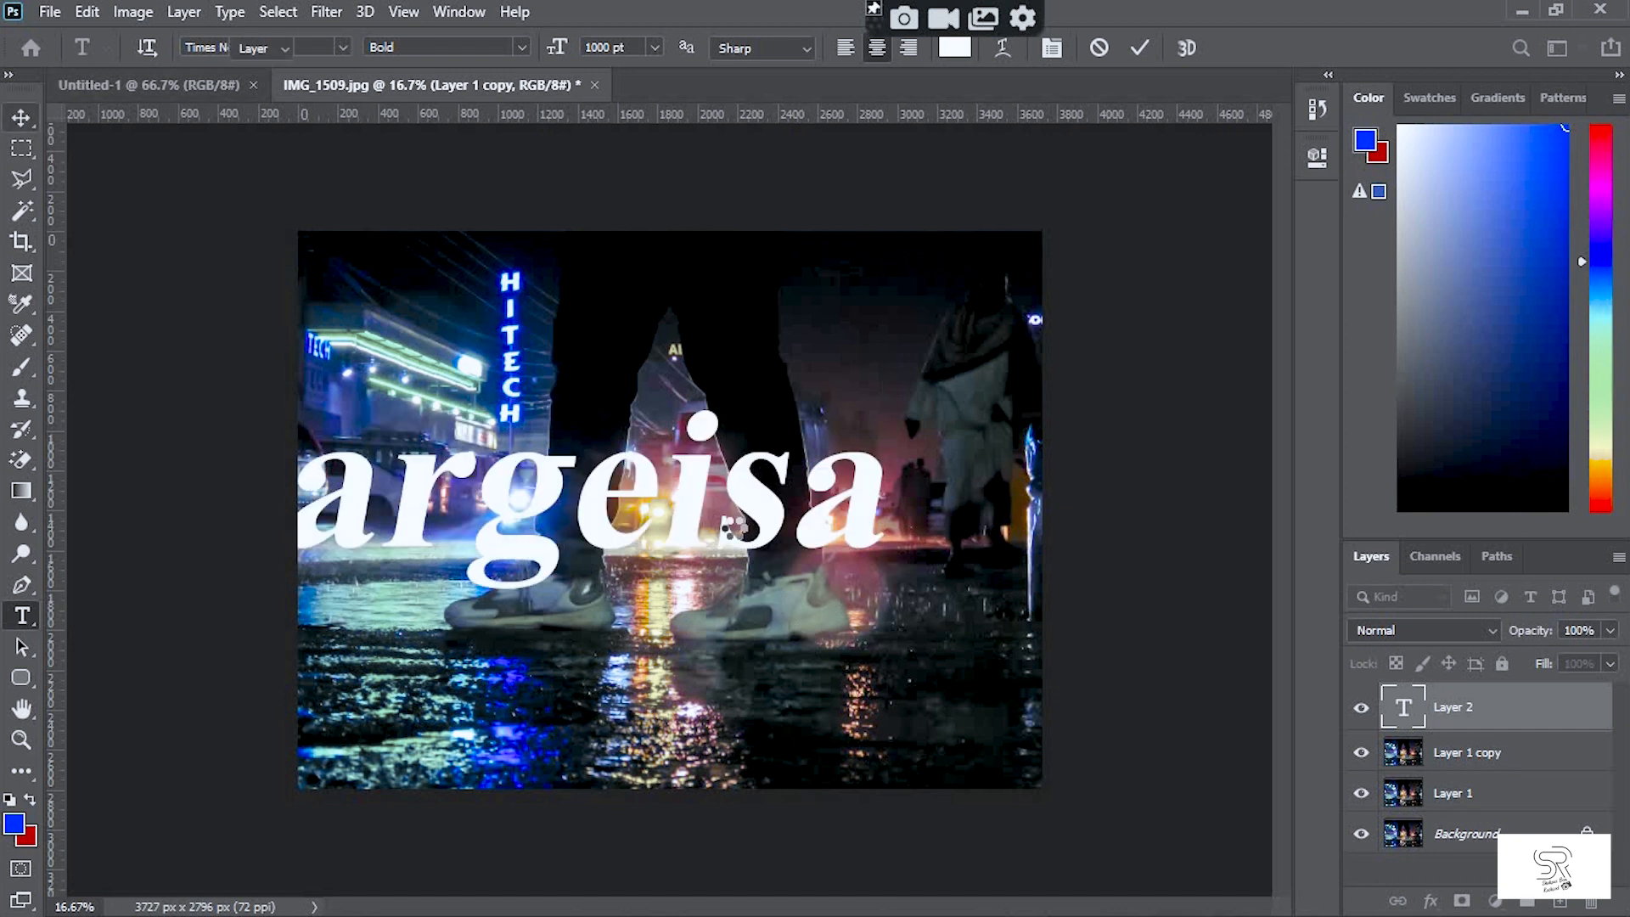
# Step: Scale the Hargeisa text to about 80% and position it across the legs so the whole word fits inside the photo
pyautogui.click(22, 117)
pyautogui.moveTo(609, 509); pyautogui.dragTo(715, 512)
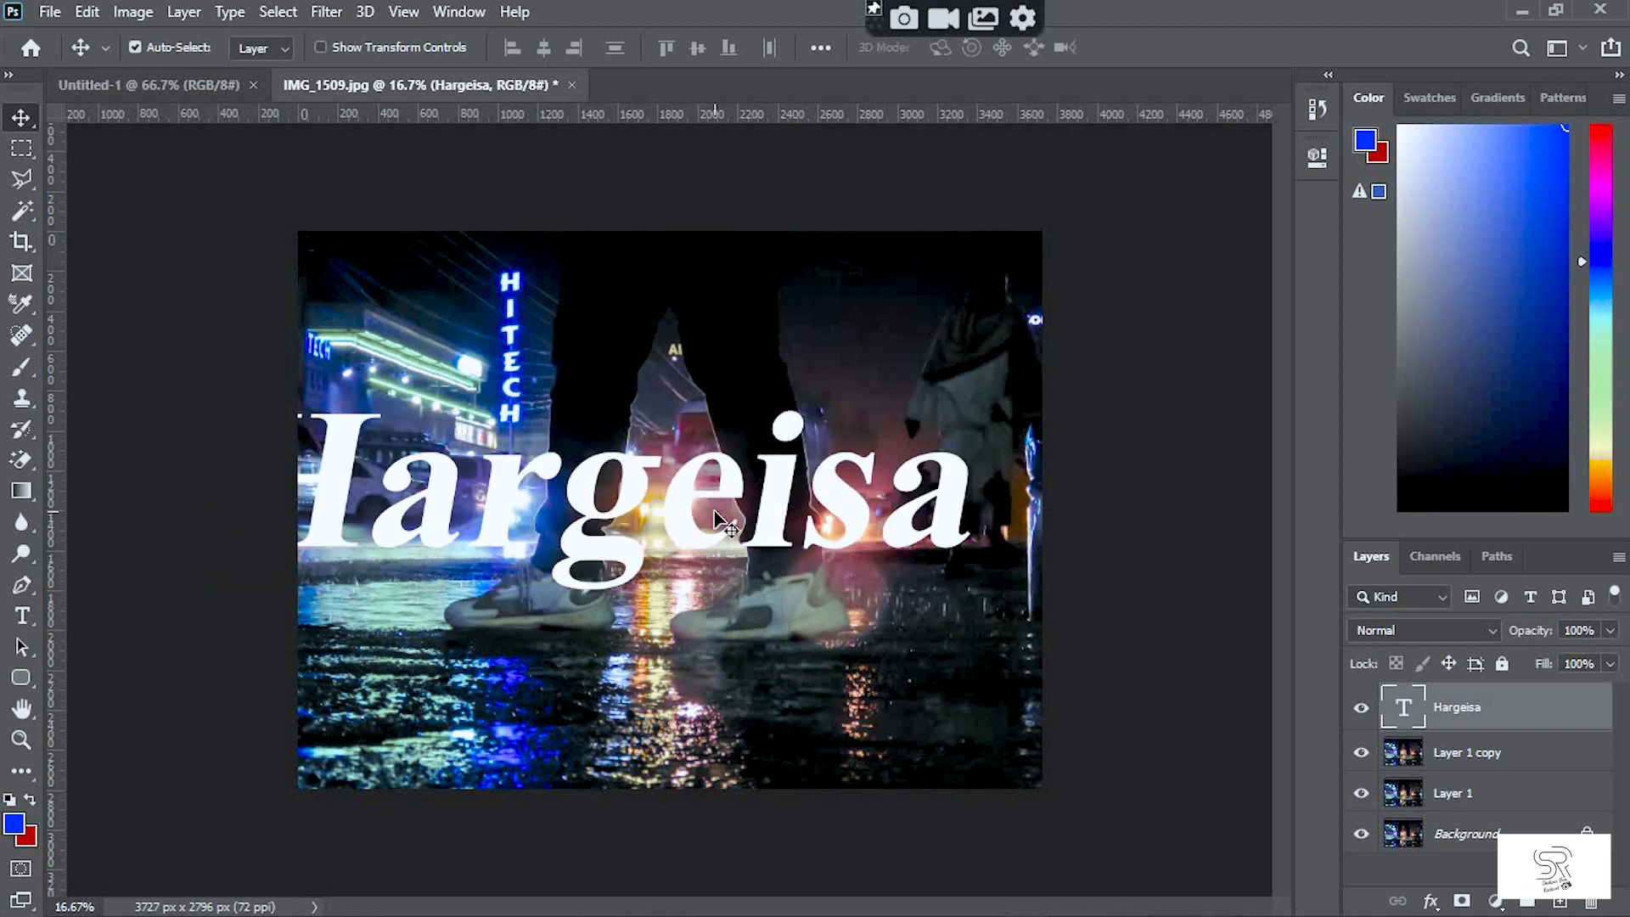
pyautogui.hotkey('ctrl', 't')
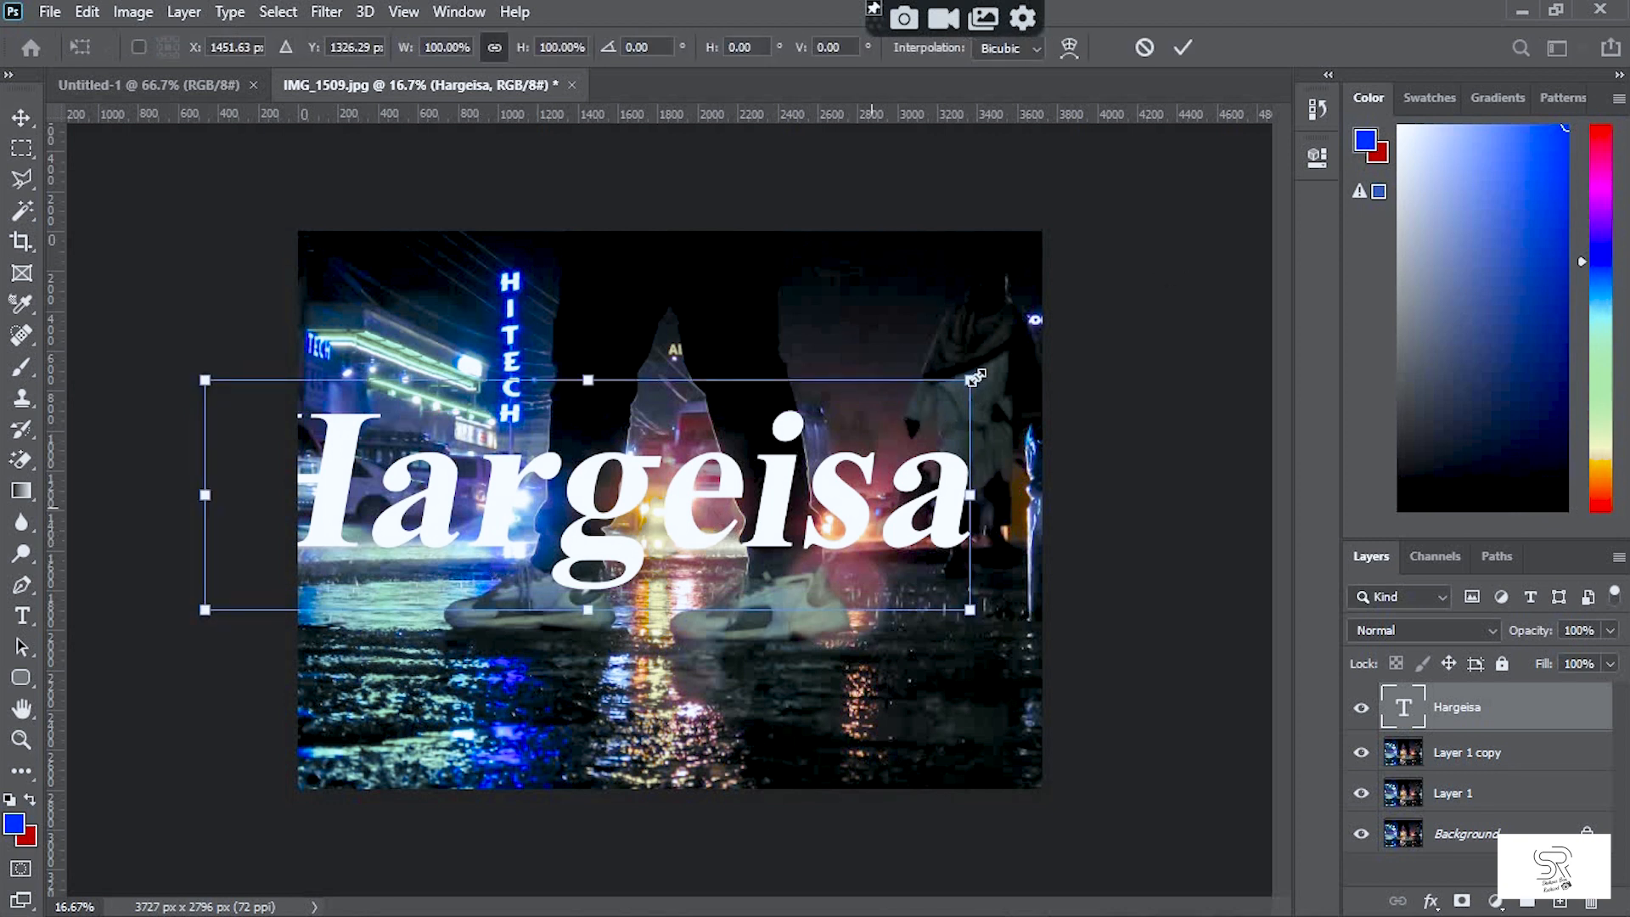
pyautogui.moveTo(969, 380); pyautogui.dragTo(800, 530)
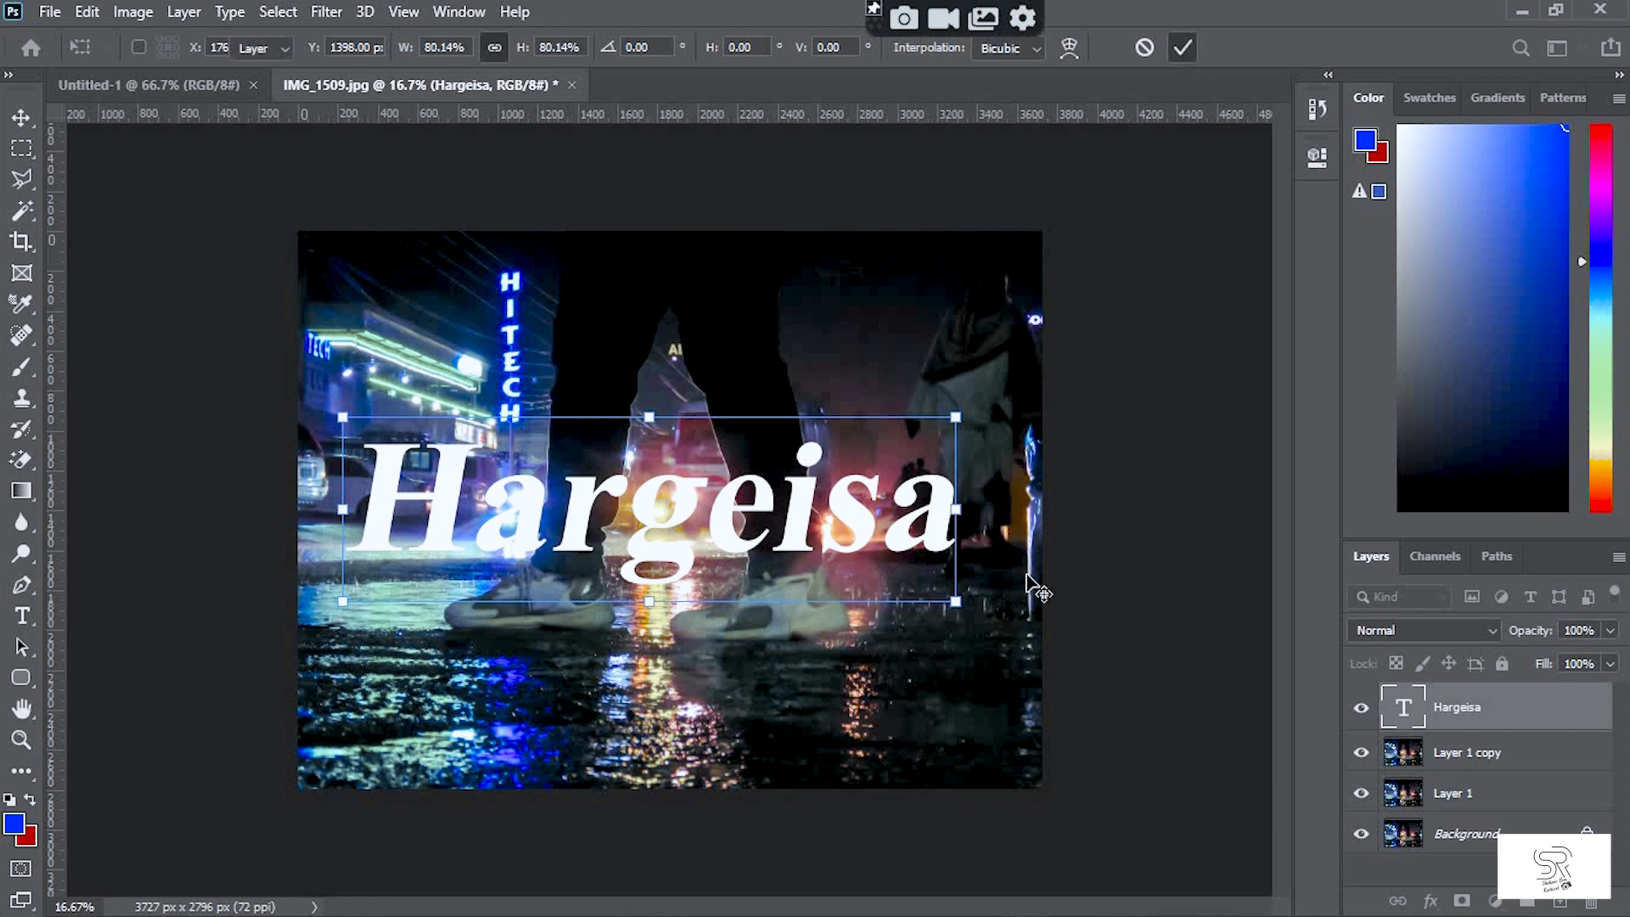
pyautogui.moveTo(955, 480); pyautogui.dragTo(952, 475)
pyautogui.press('Return')
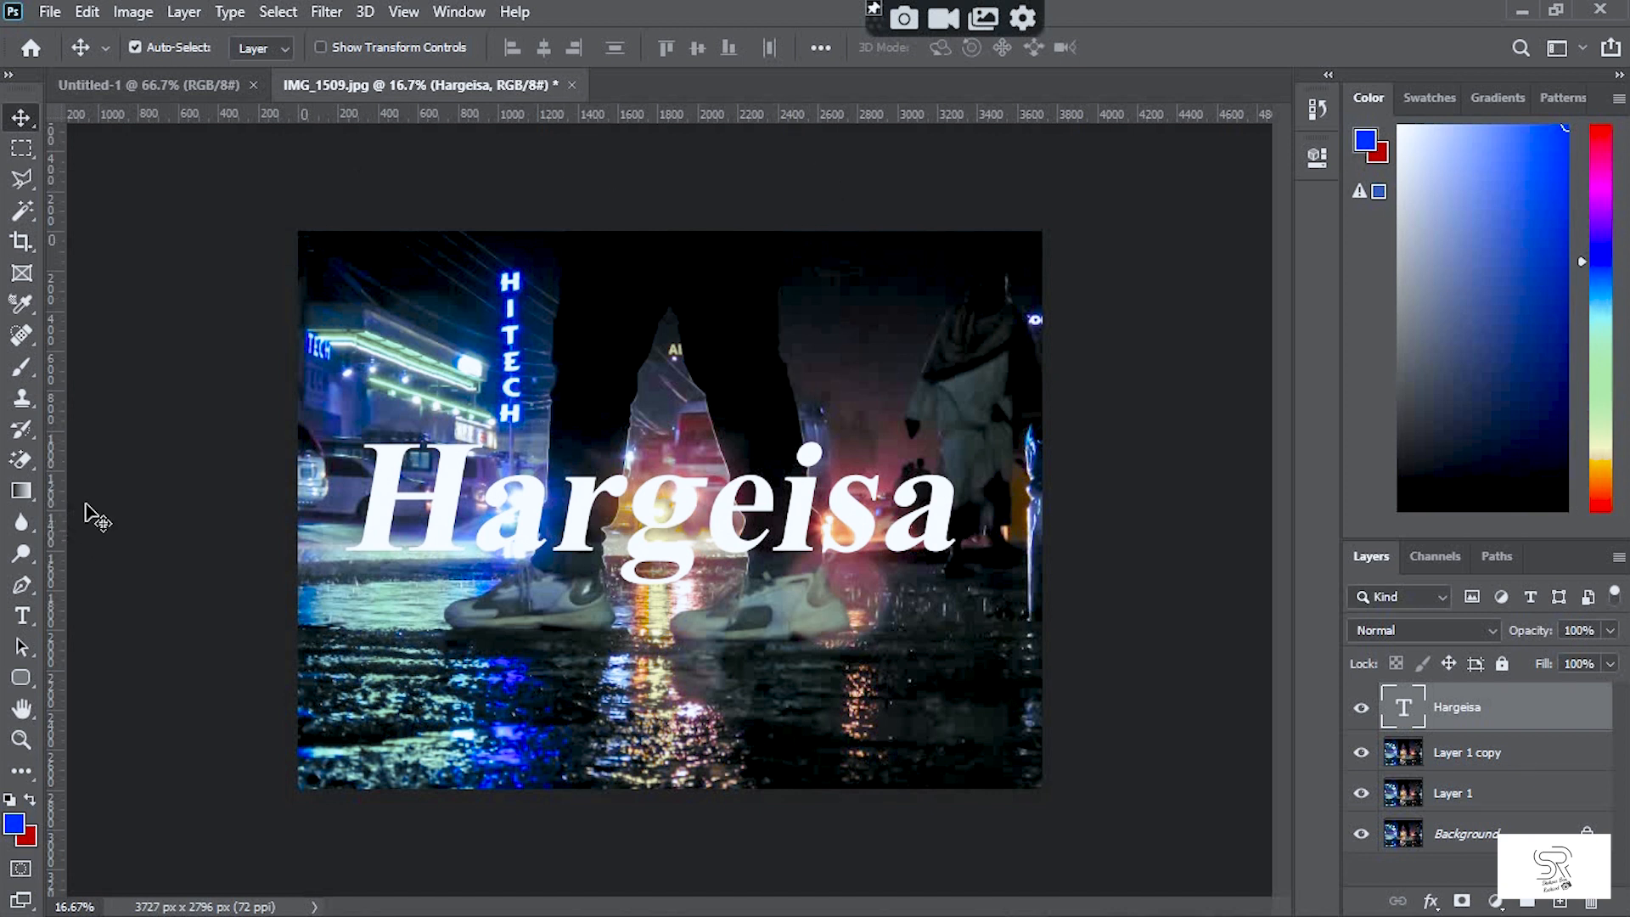
# Step: Place four vertical guides along the sides of both legs and two horizontal guides at the text's cap height and baseline
pyautogui.moveTo(70, 497); pyautogui.dragTo(546, 550)
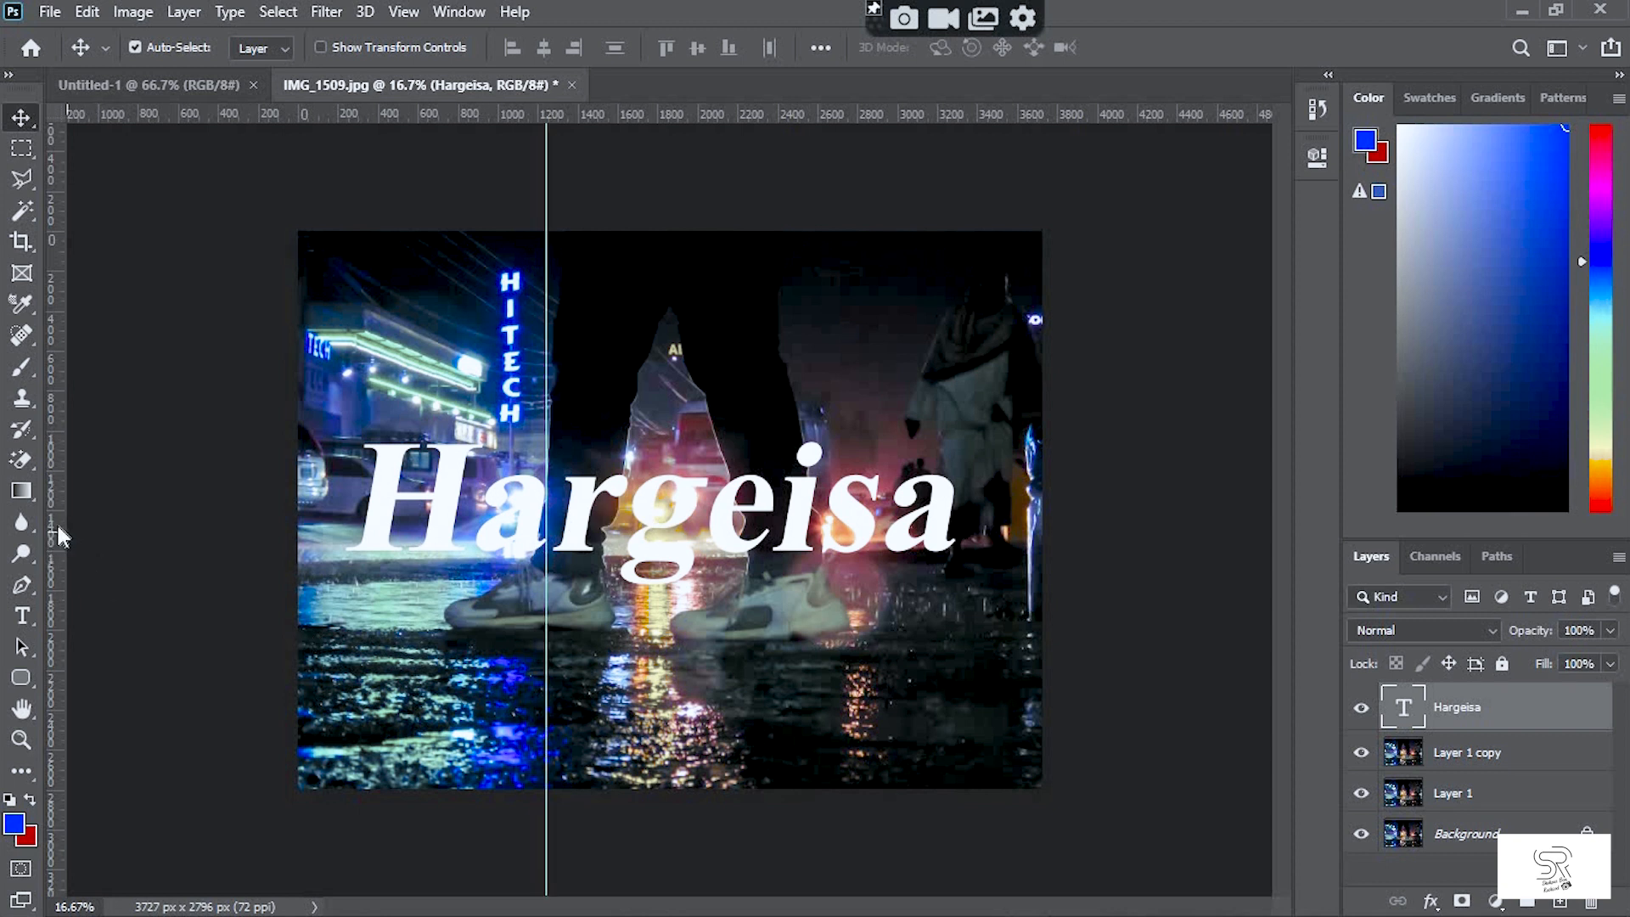
pyautogui.moveTo(60, 533); pyautogui.dragTo(625, 562)
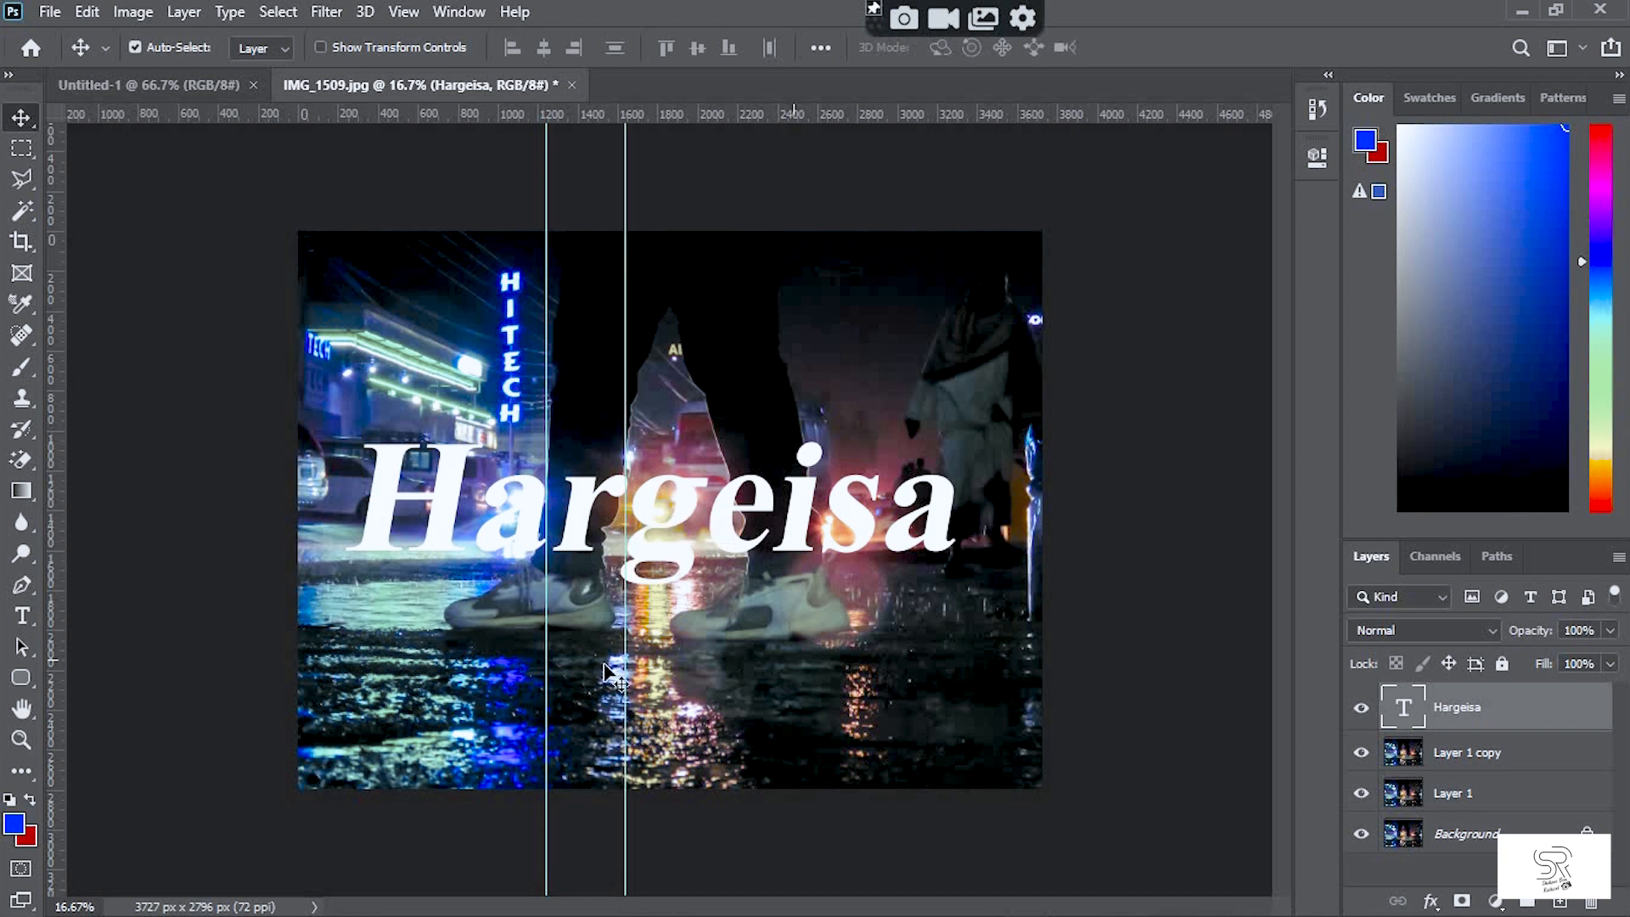
pyautogui.moveTo(53, 499); pyautogui.dragTo(131, 548)
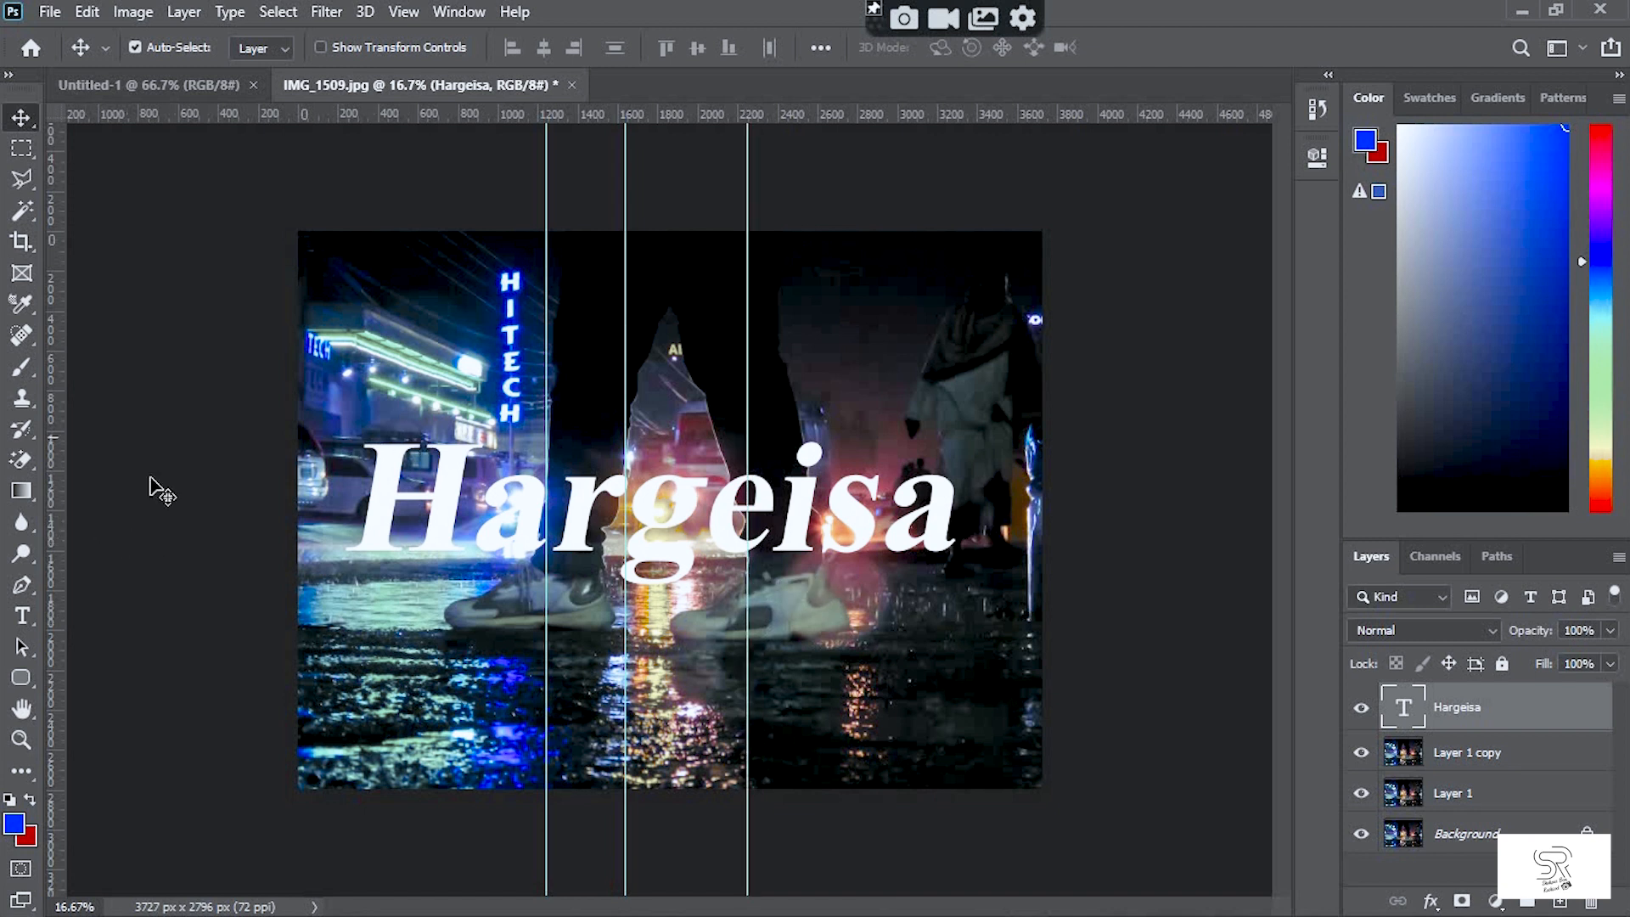
pyautogui.moveTo(52, 442); pyautogui.dragTo(822, 593)
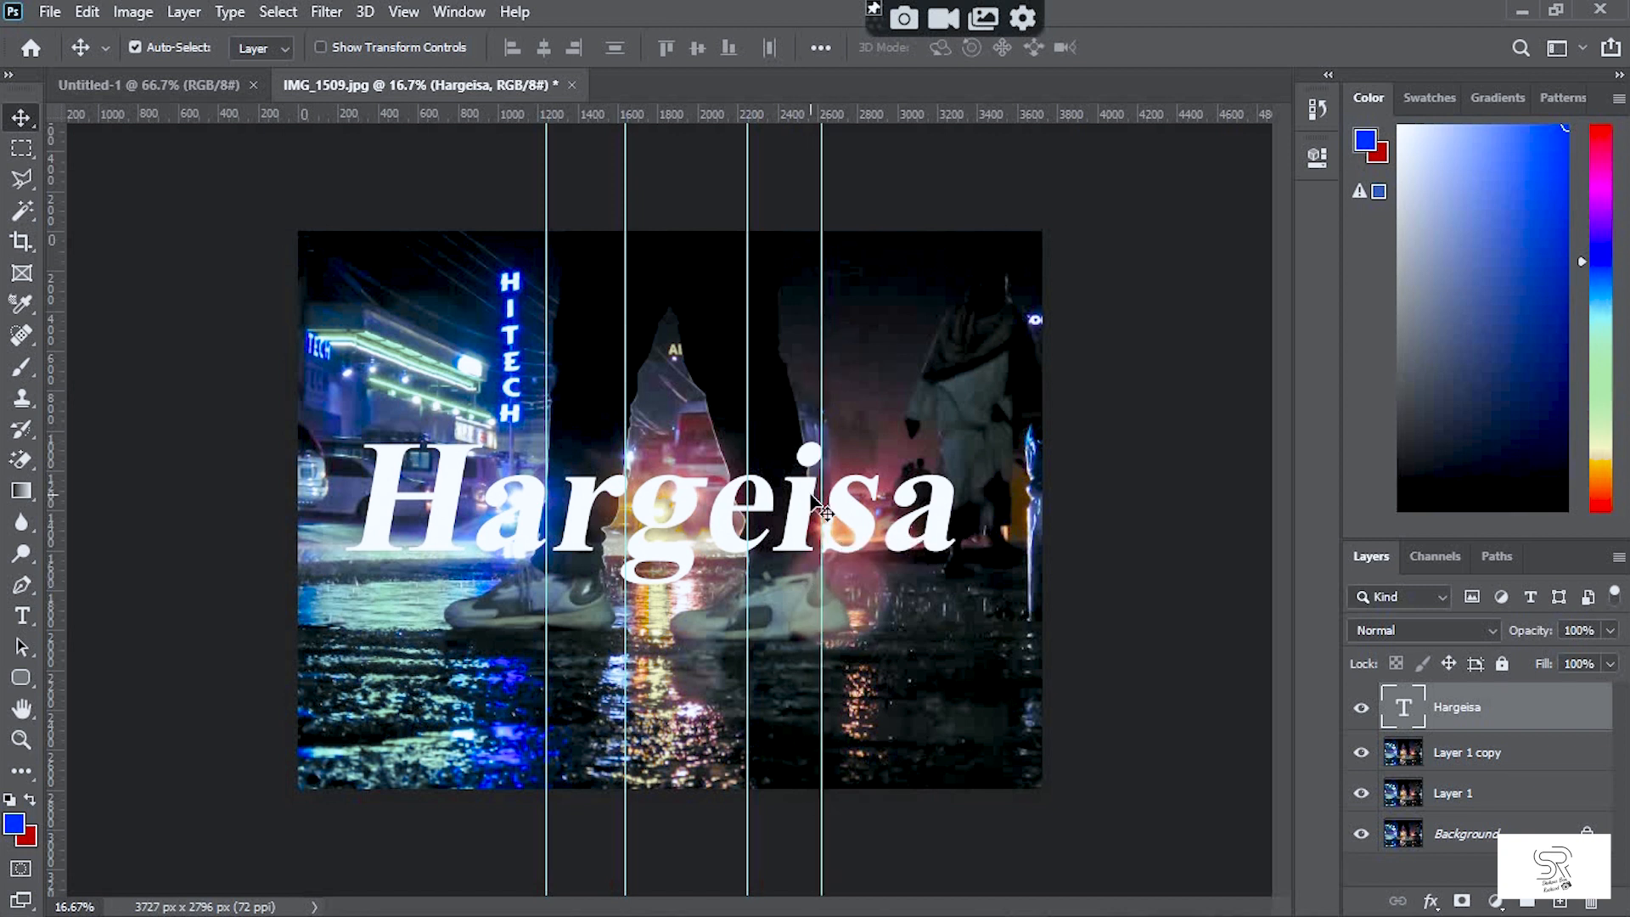
pyautogui.moveTo(817, 114); pyautogui.dragTo(812, 442)
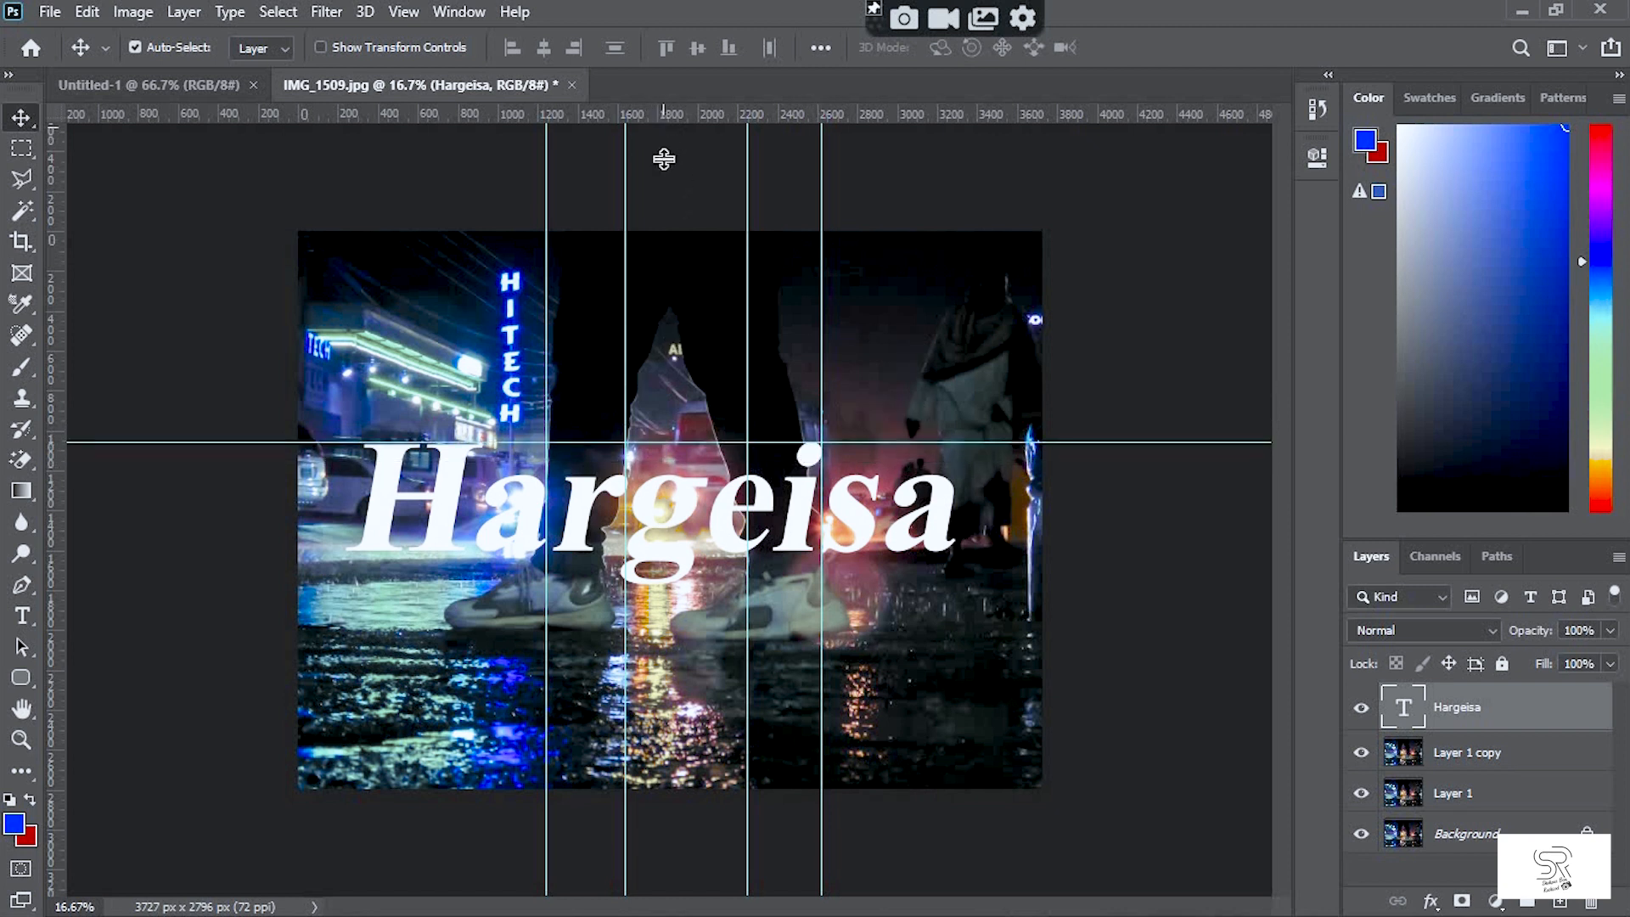
pyautogui.moveTo(679, 114); pyautogui.dragTo(699, 556)
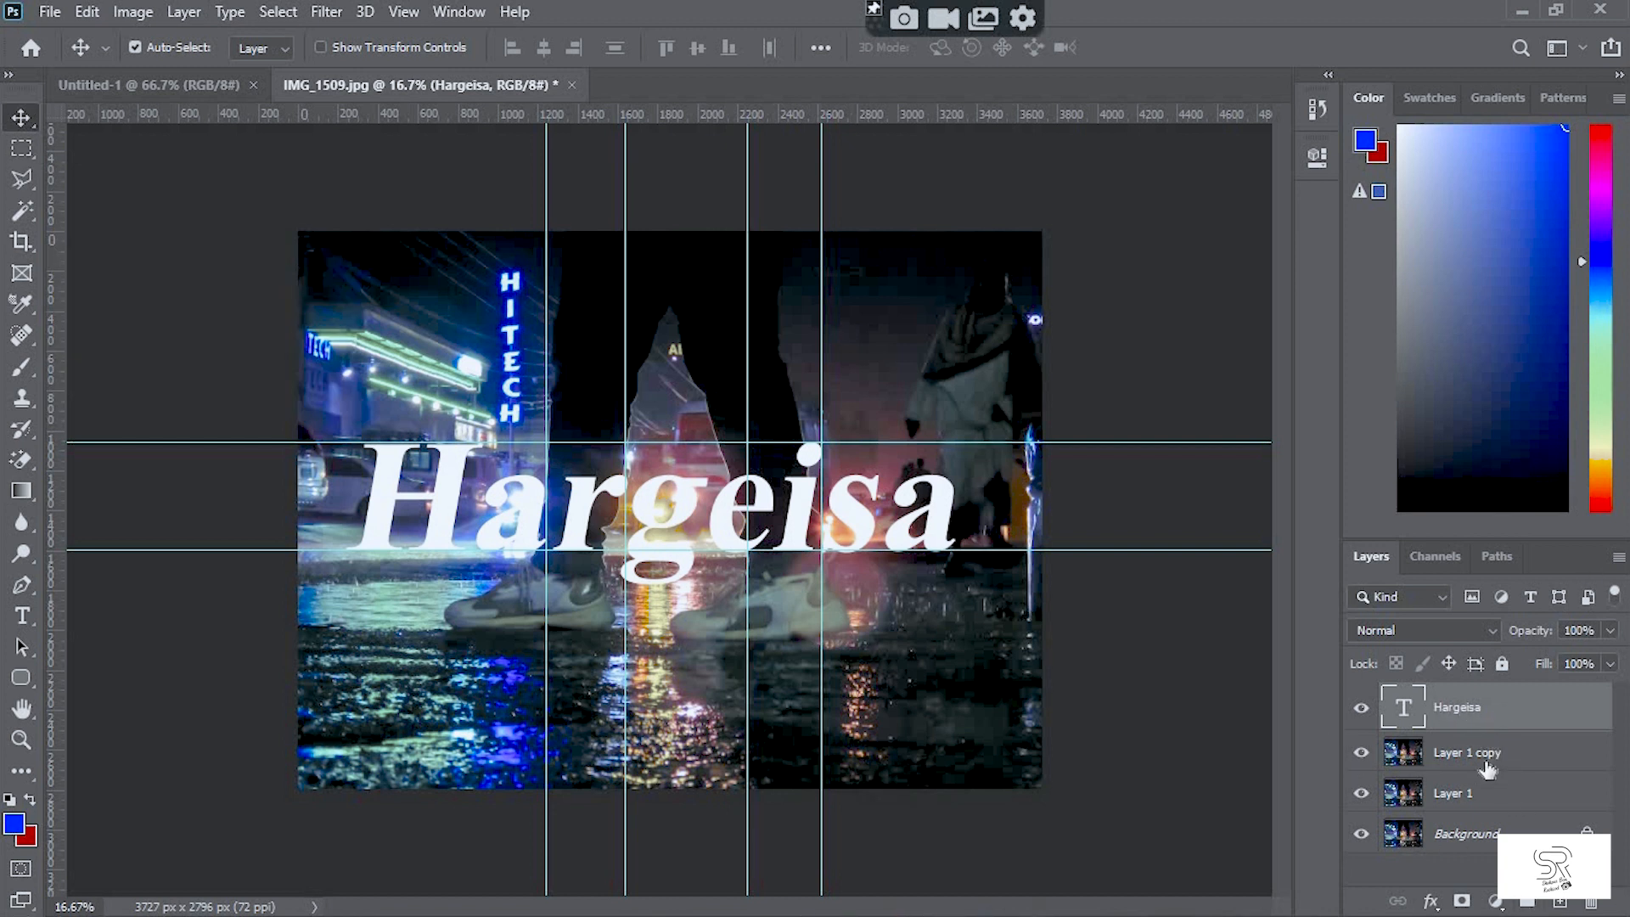
# Step: Move the Hargeisa text layer below both photo copies, directly above the Background layer
pyautogui.moveTo(1470, 738); pyautogui.dragTo(1485, 805)
pyautogui.click(1480, 721)
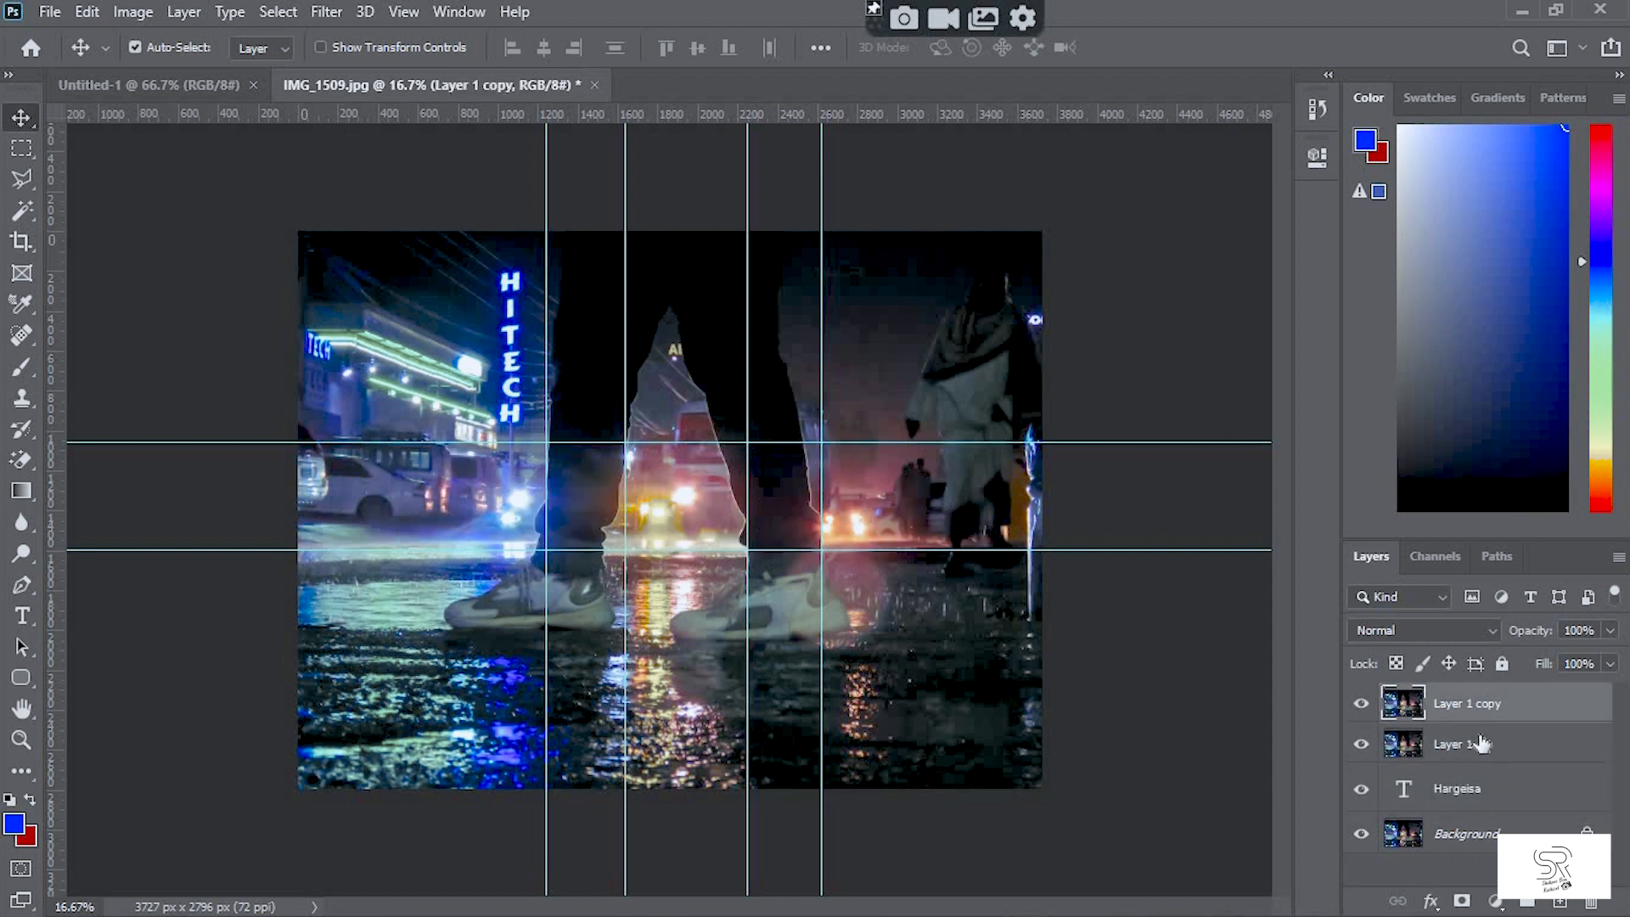
# Step: Toggle the visibility of Layer 1 and Layer 1 copy to check how they cover the text, leaving both shown
pyautogui.click(1481, 743)
pyautogui.click(1361, 745)
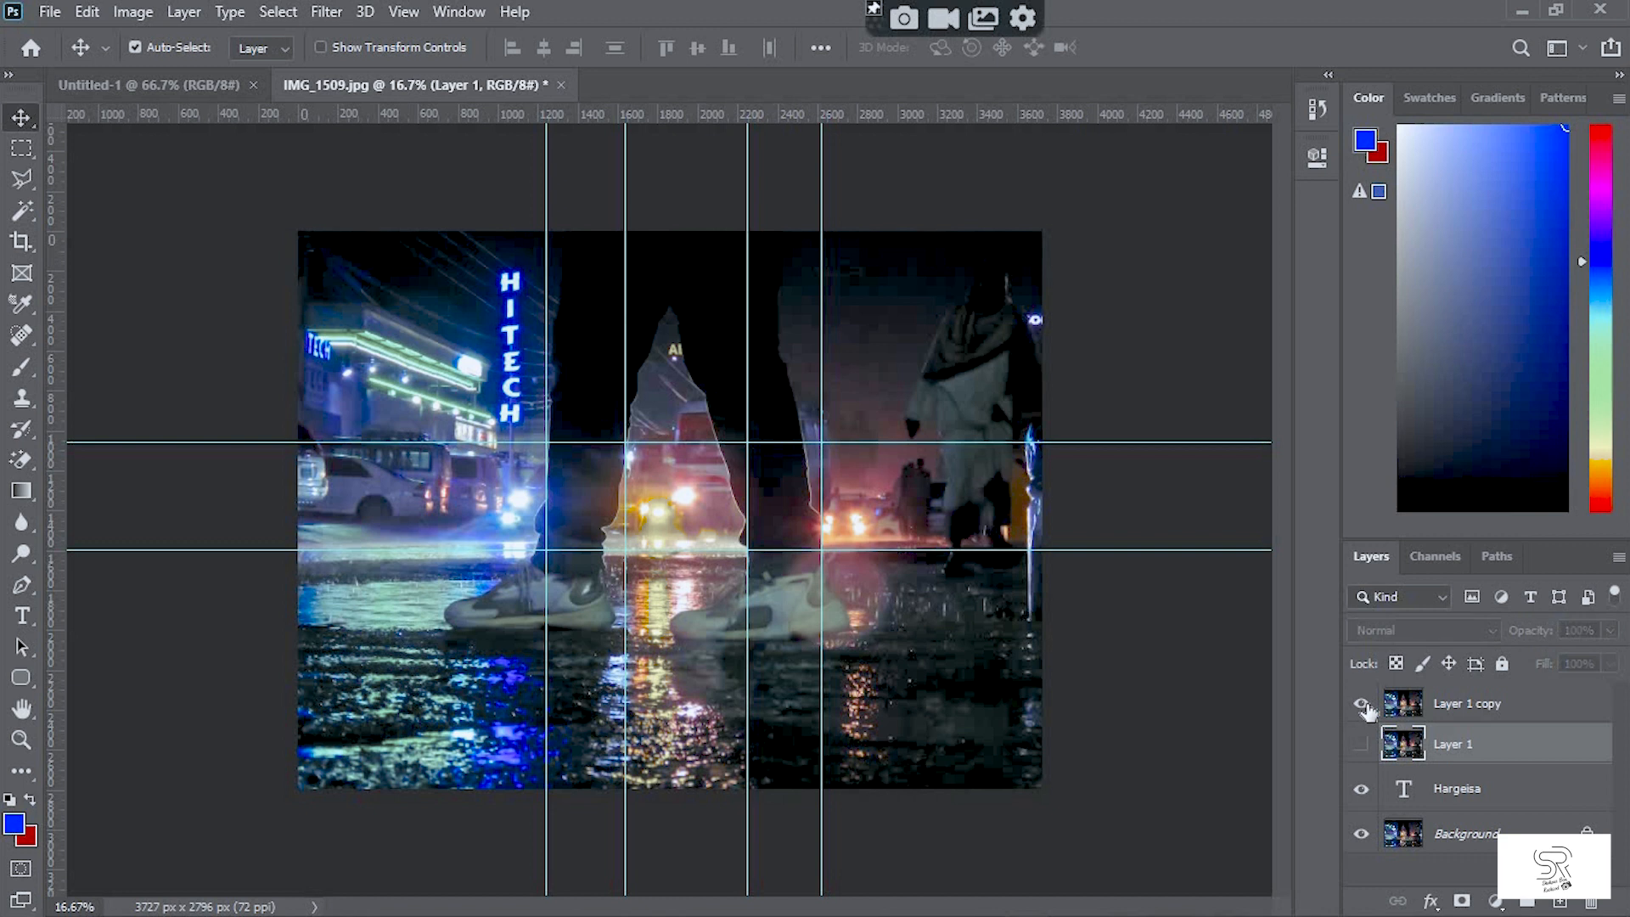
pyautogui.click(1361, 704)
pyautogui.click(1361, 704)
pyautogui.click(1360, 744)
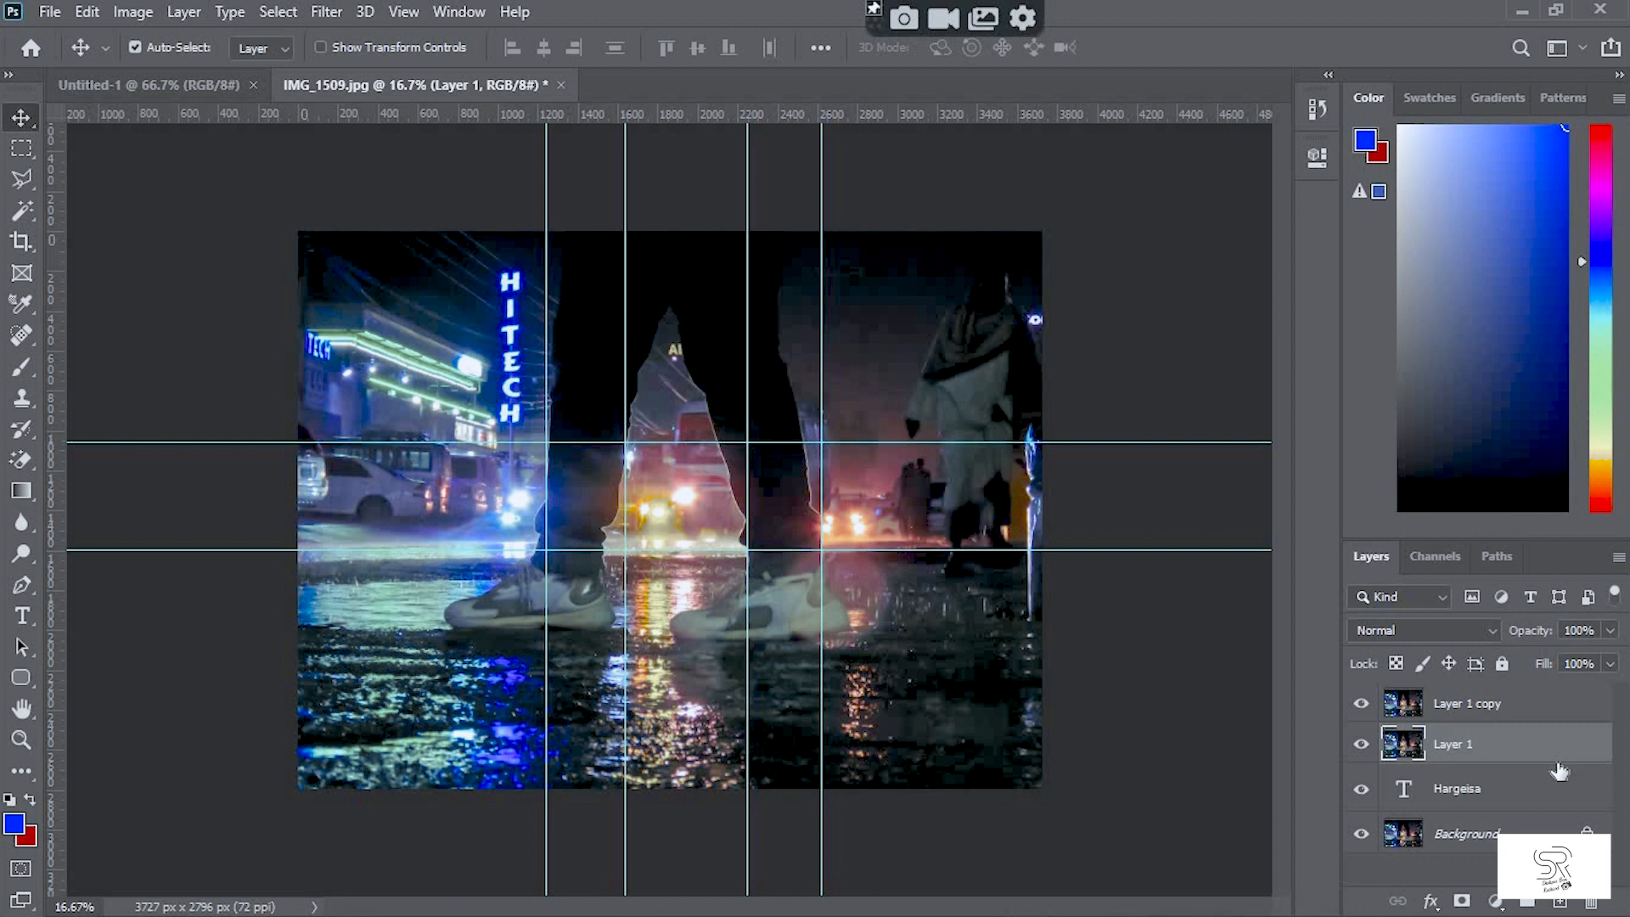
pyautogui.click(1362, 704)
pyautogui.click(1360, 744)
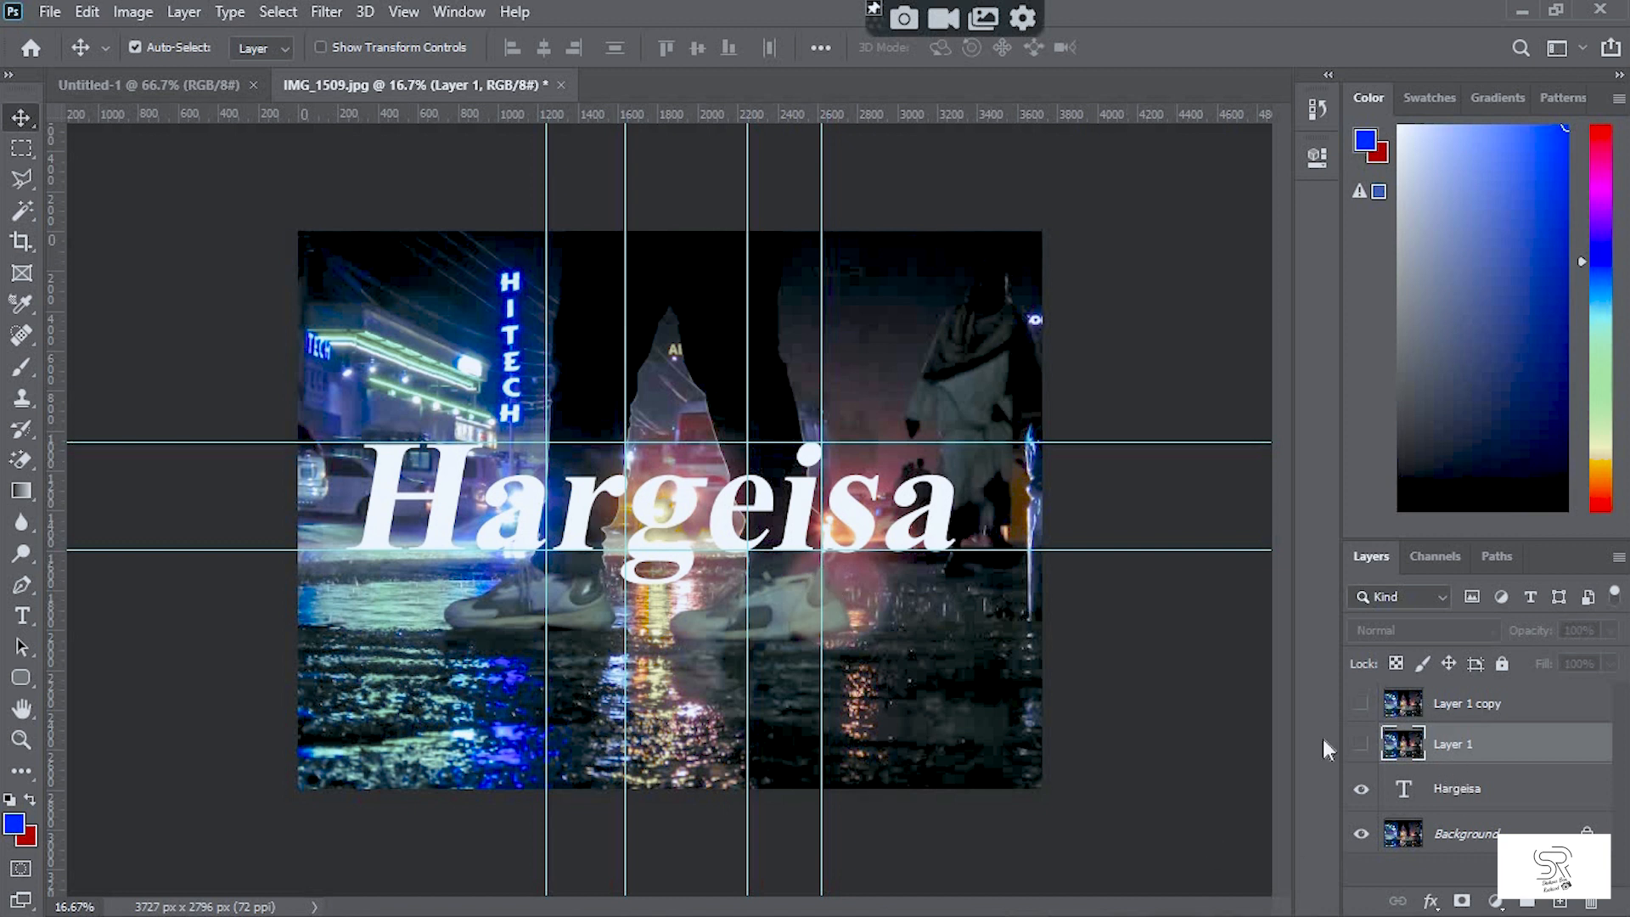
pyautogui.click(1361, 704)
pyautogui.click(1361, 744)
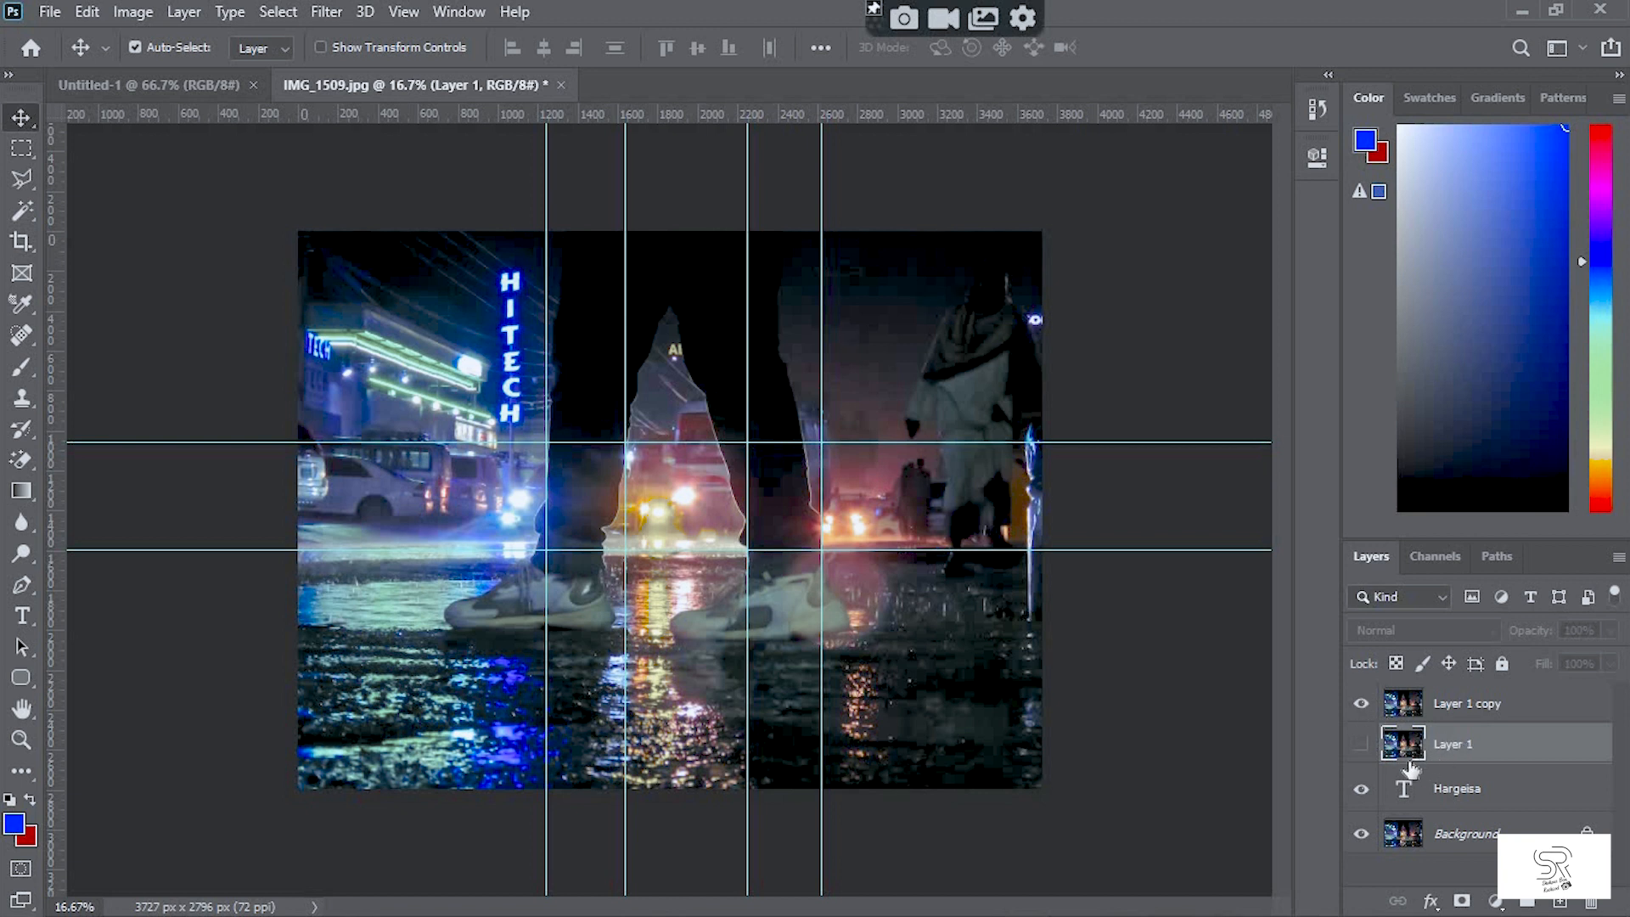
pyautogui.click(1361, 744)
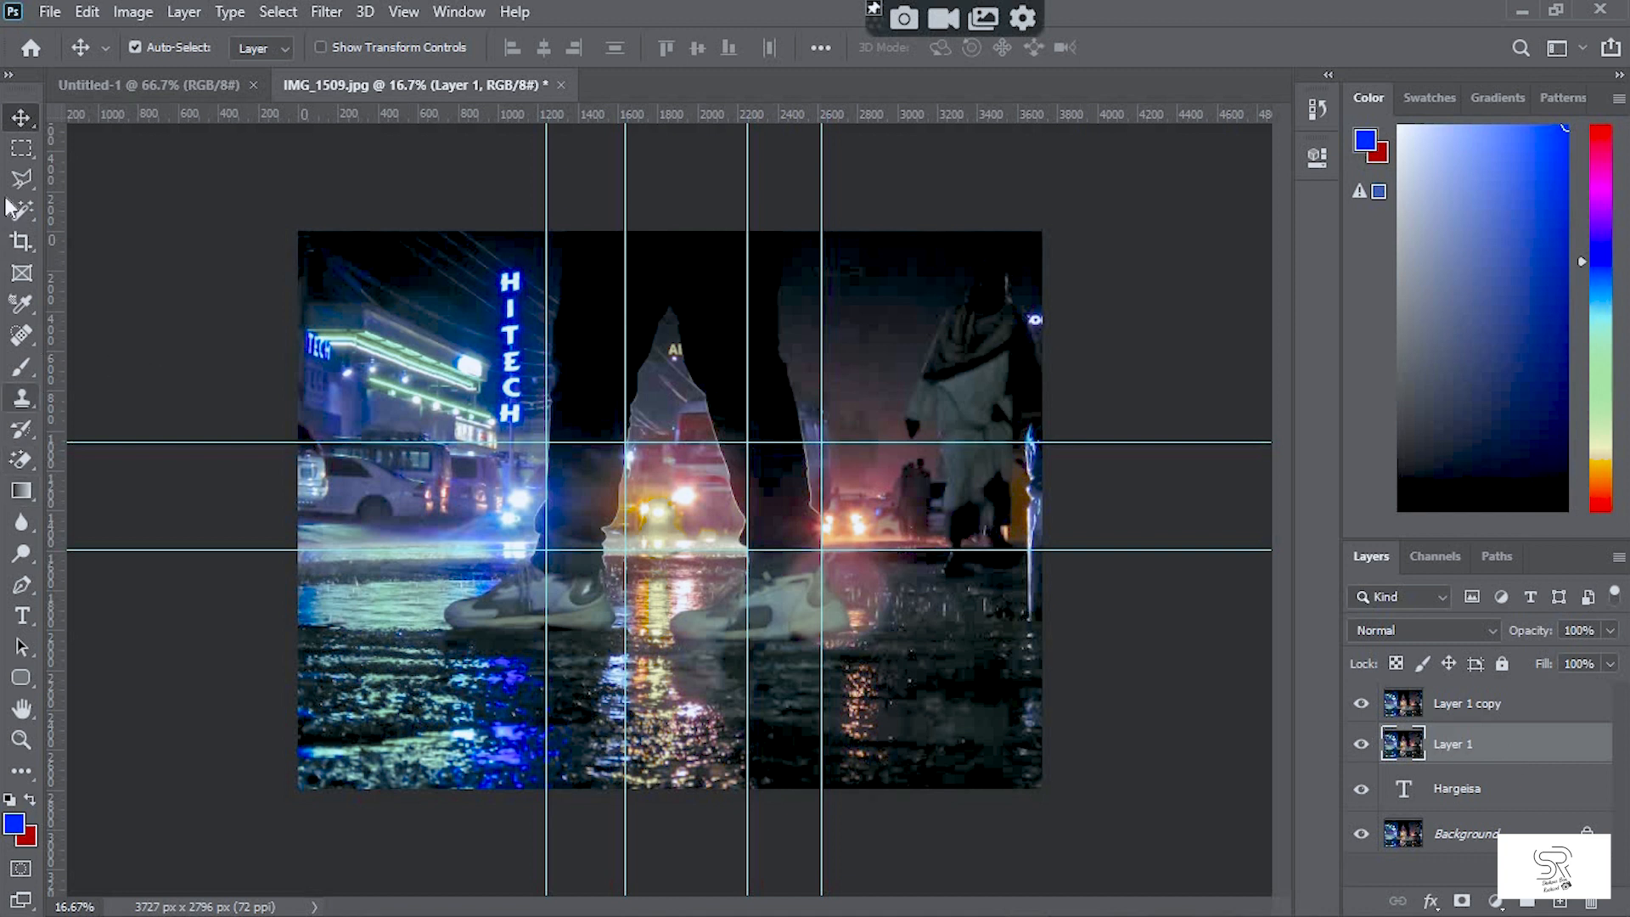
# Step: Select the guide rectangle over the left leg with the Rectangular Marquee and mask Layer 1 with Reveal Selection
pyautogui.click(26, 153)
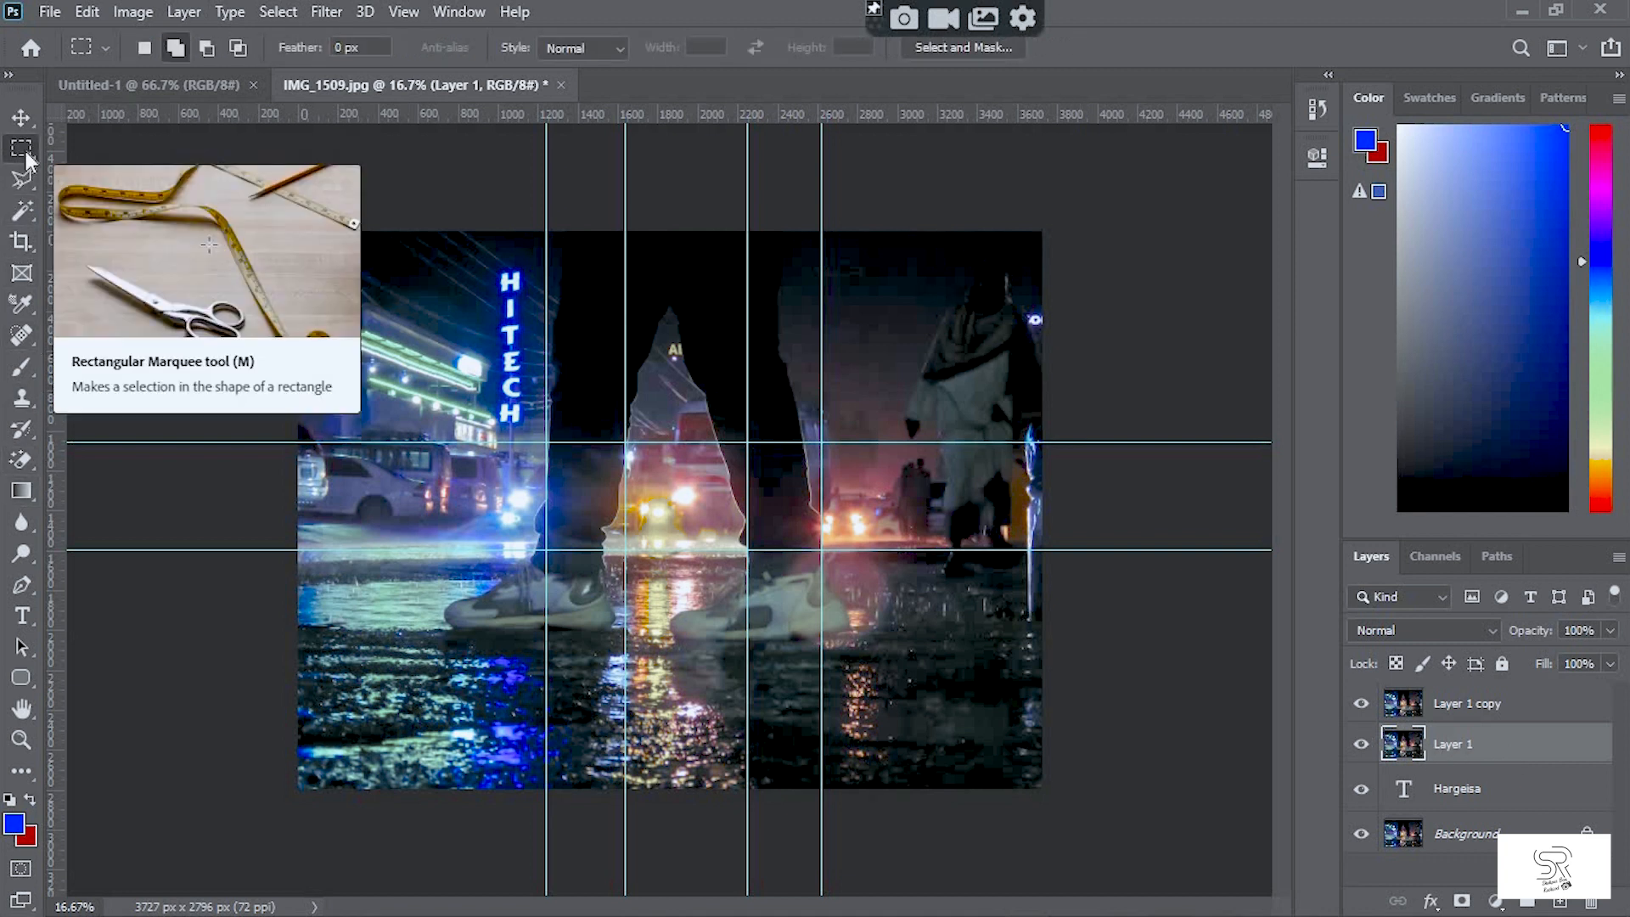
pyautogui.click(176, 48)
pyautogui.moveTo(545, 442); pyautogui.dragTo(628, 554)
pyautogui.click(181, 11)
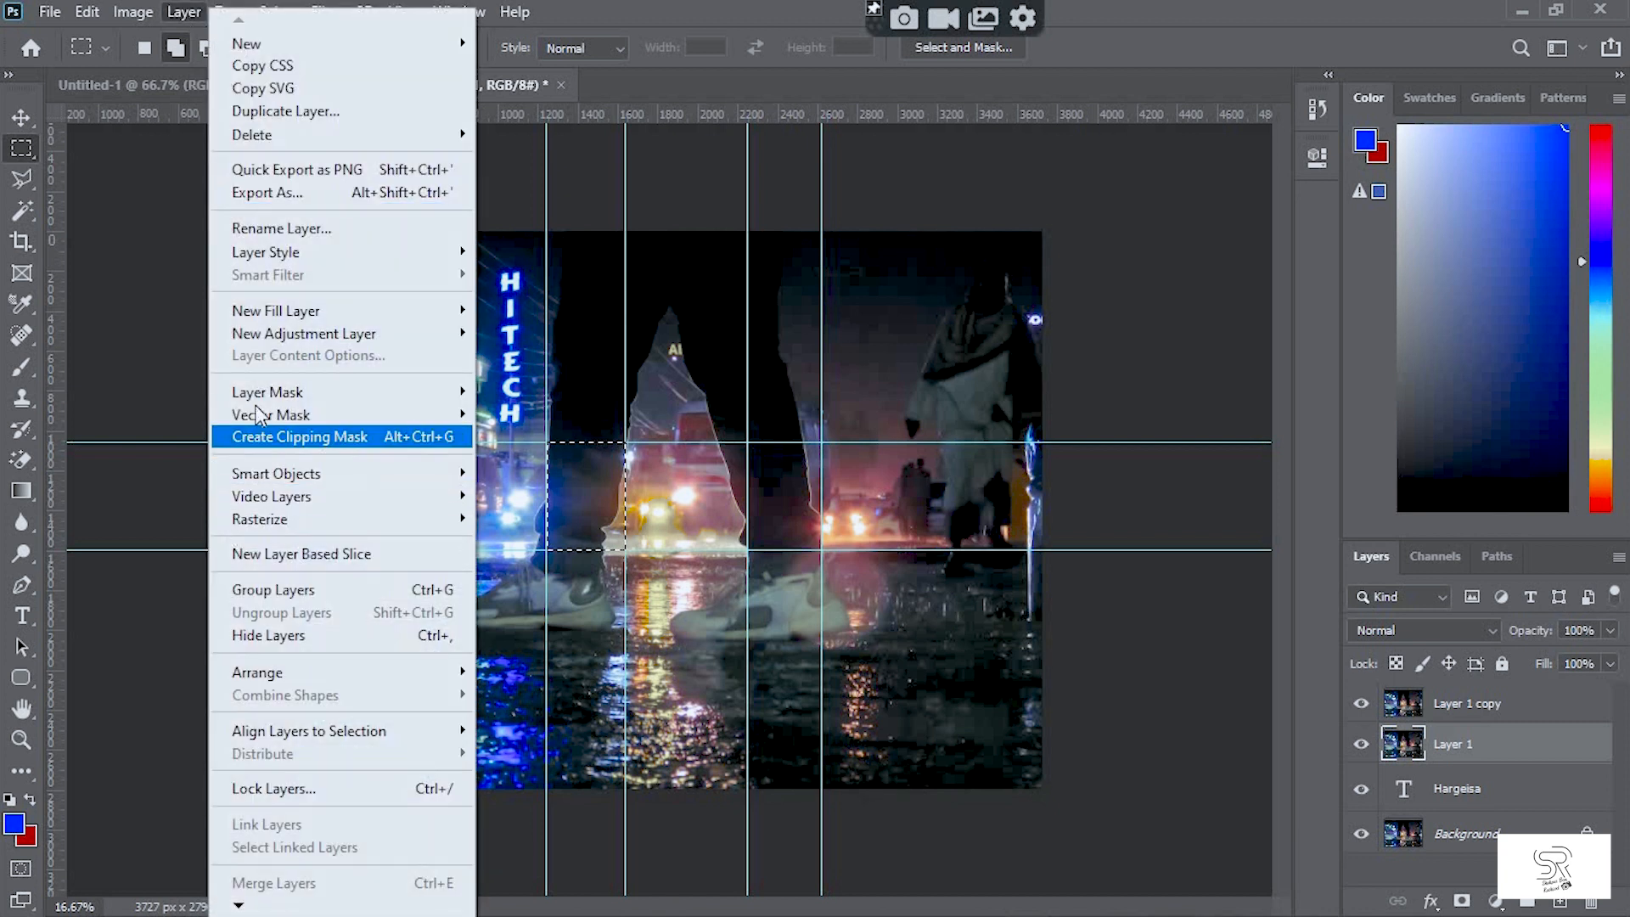
pyautogui.moveTo(271, 395)
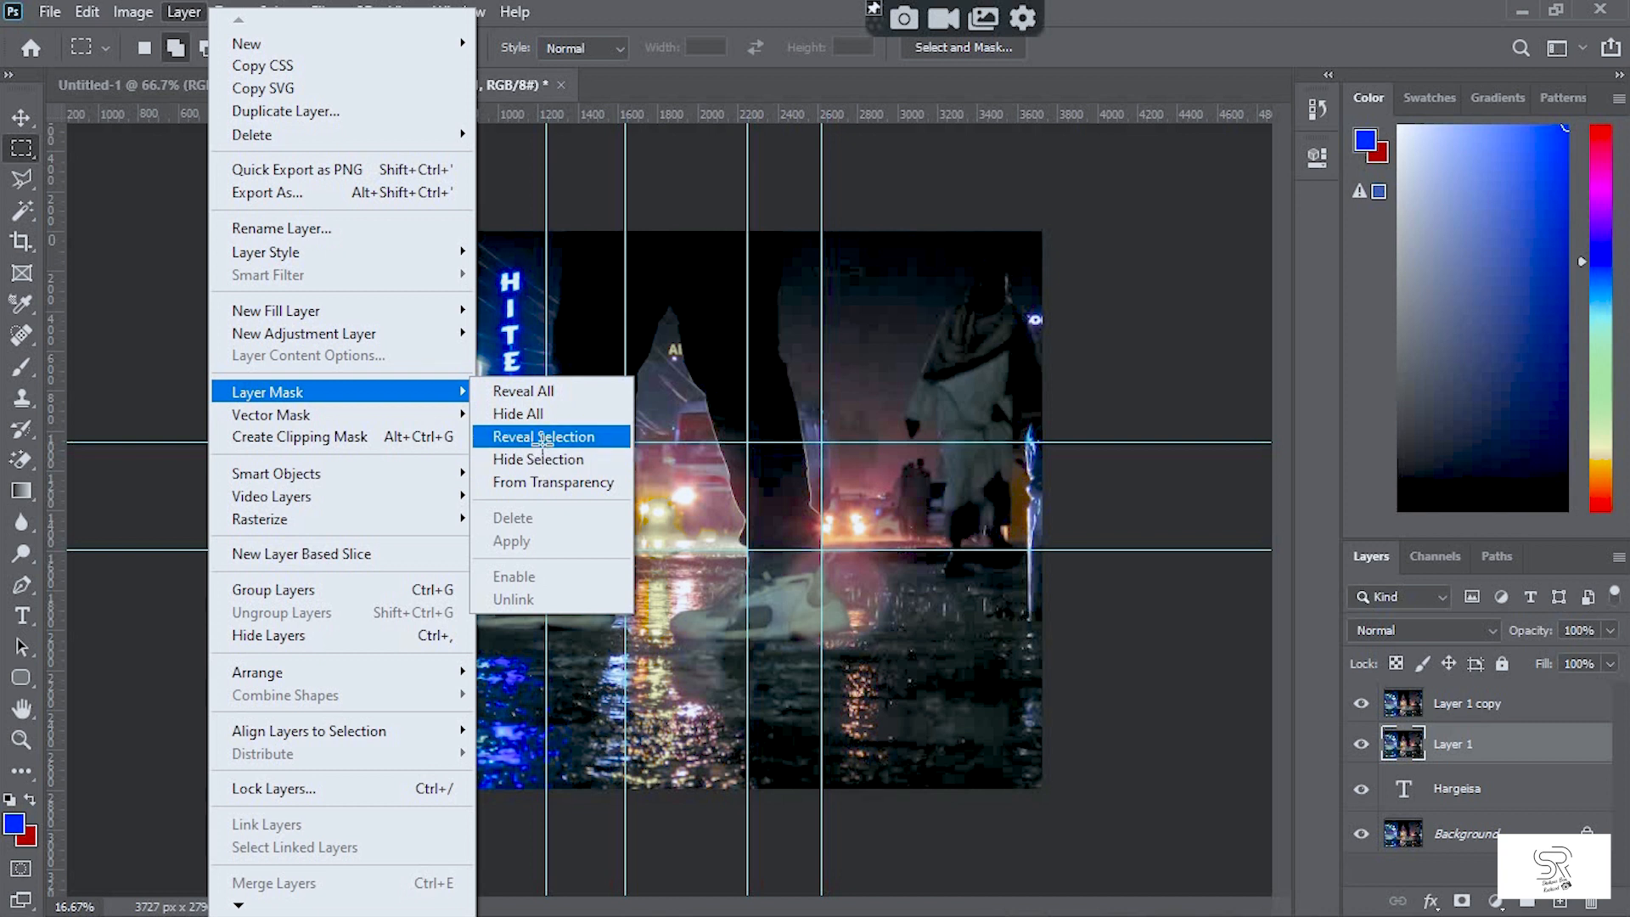
pyautogui.click(537, 439)
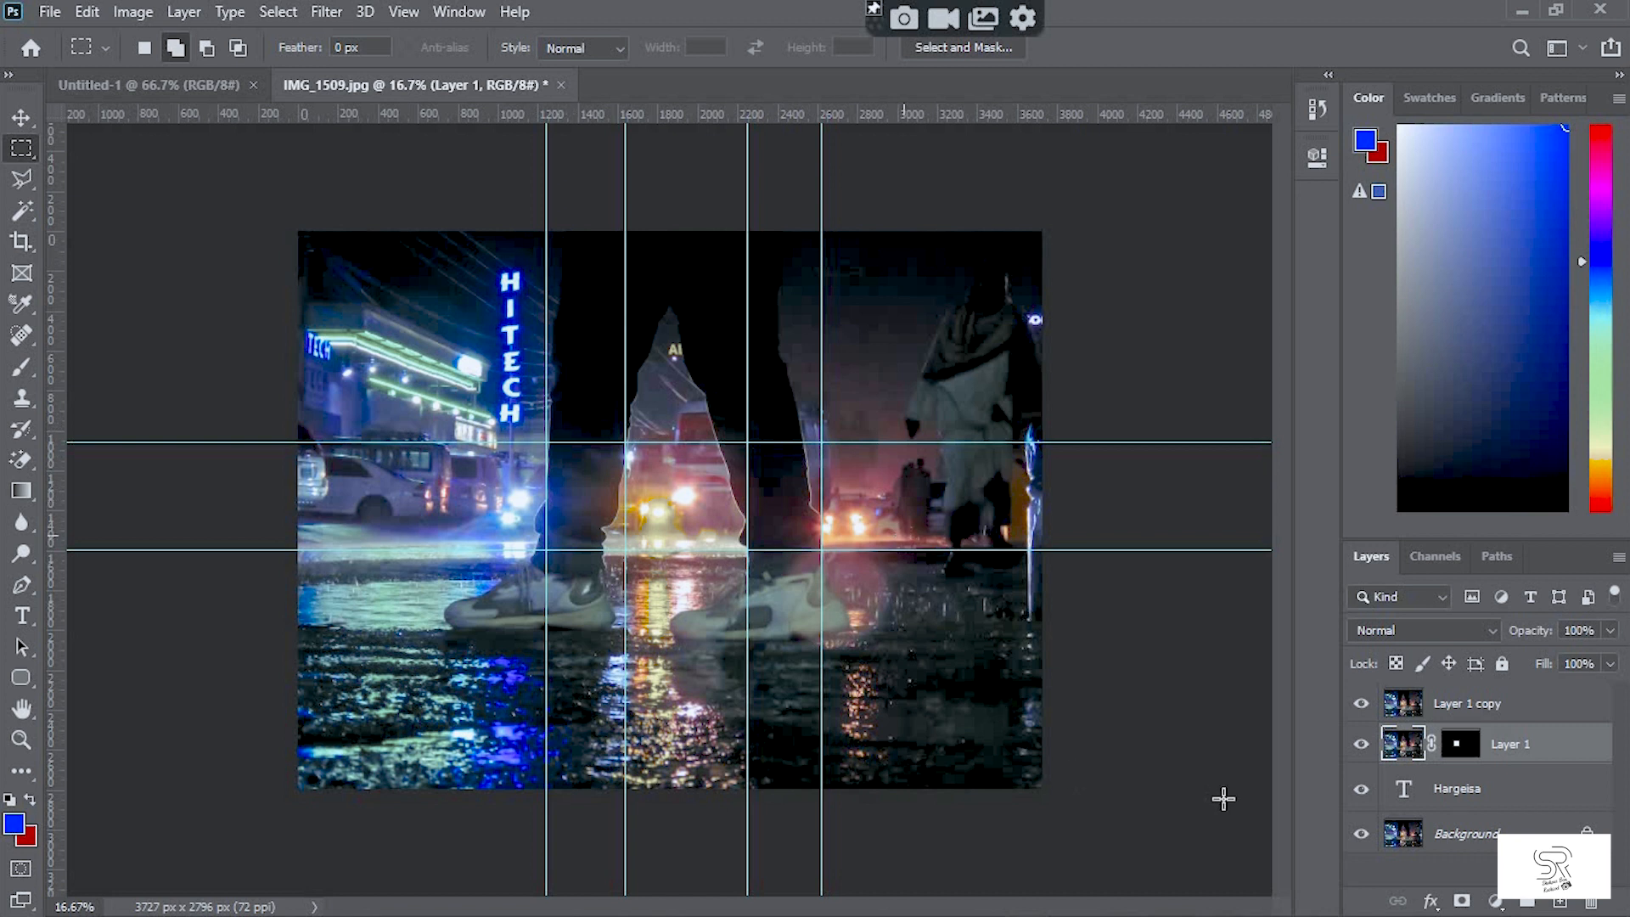
# Step: Toggle the visibility of Layer 1 copy to check the left leg's mask against the text, leaving it shown
pyautogui.click(1361, 704)
pyautogui.click(1361, 705)
pyautogui.click(1362, 705)
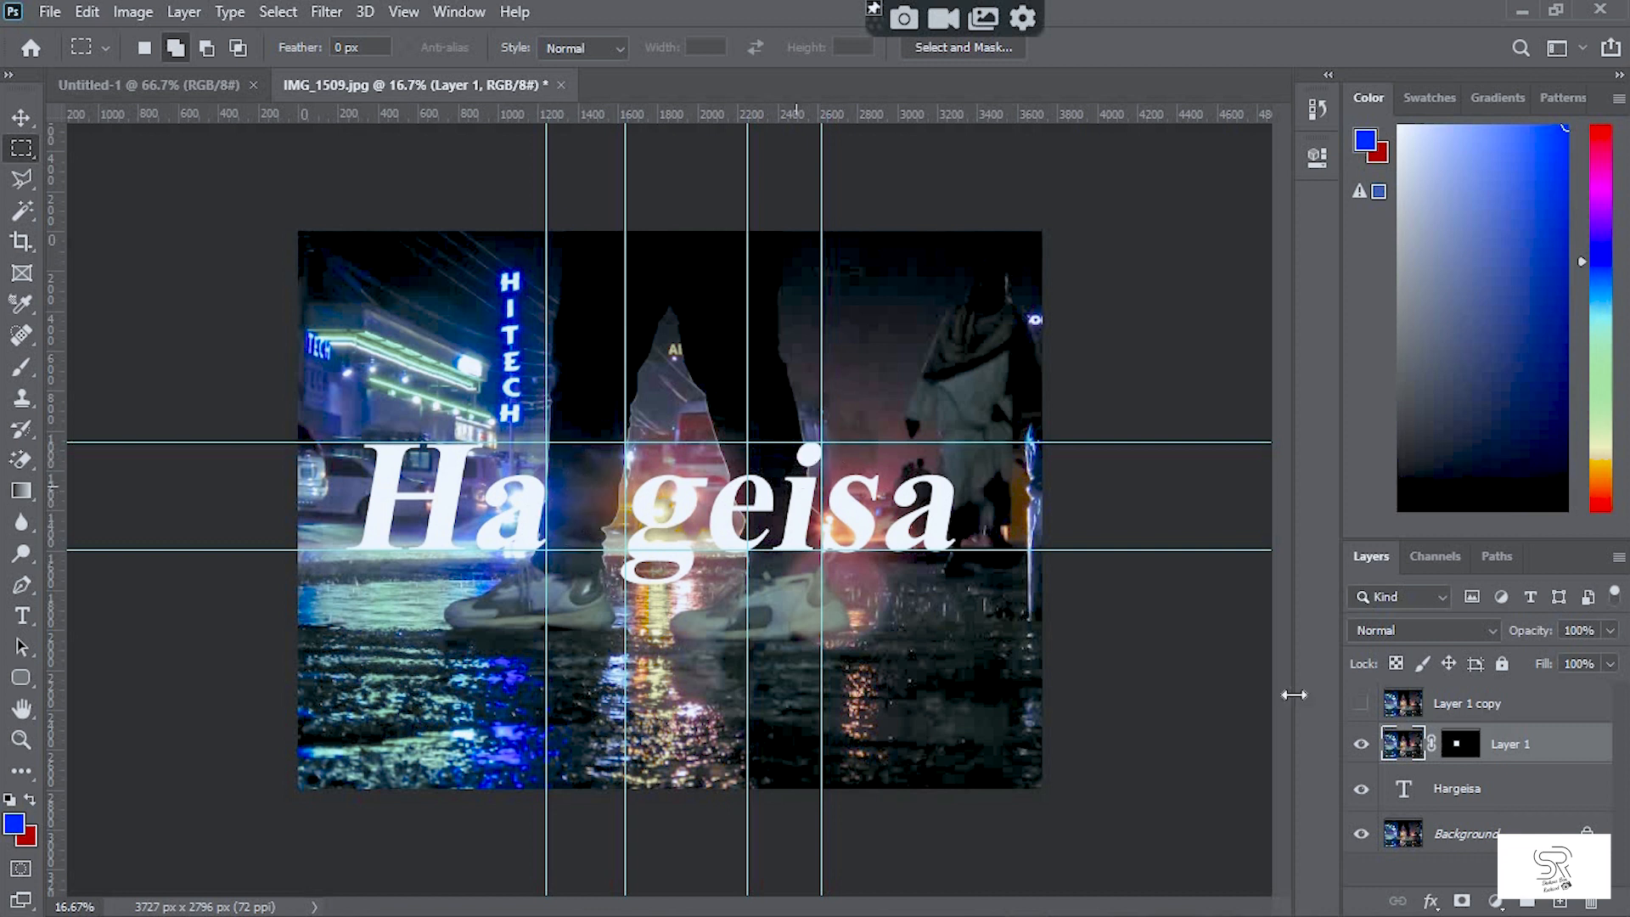
pyautogui.click(1361, 704)
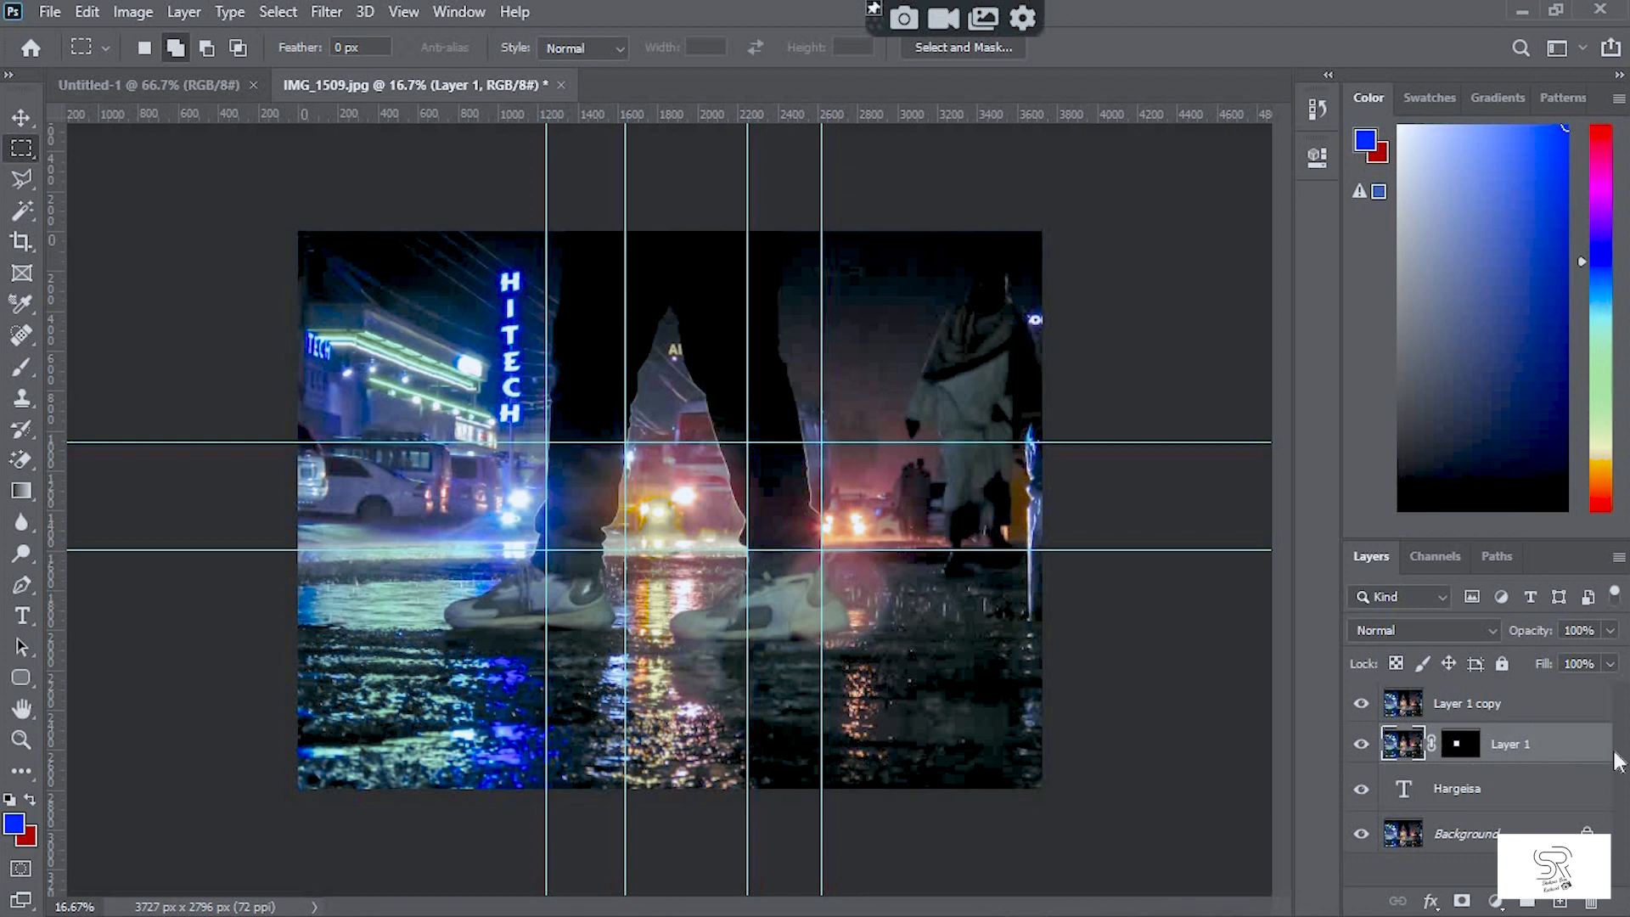
# Step: Marquee the guide rectangle over the right leg, mask Layer 1 copy with Reveal Selection, and deselect the layers
pyautogui.click(1504, 718)
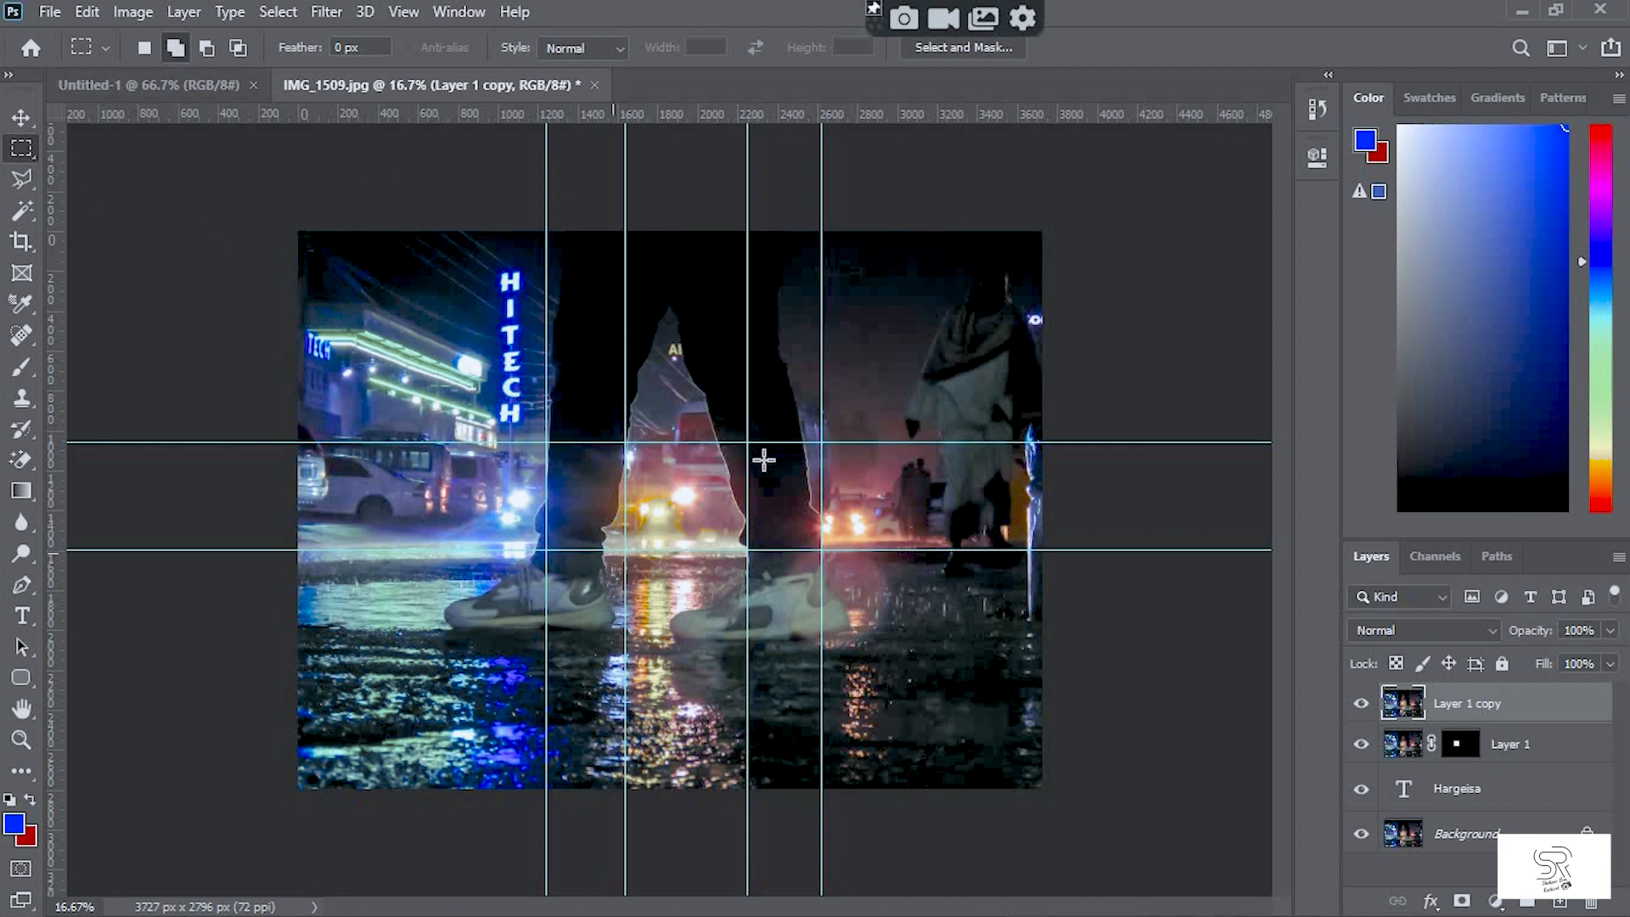
pyautogui.moveTo(747, 442); pyautogui.dragTo(815, 551)
pyautogui.click(183, 12)
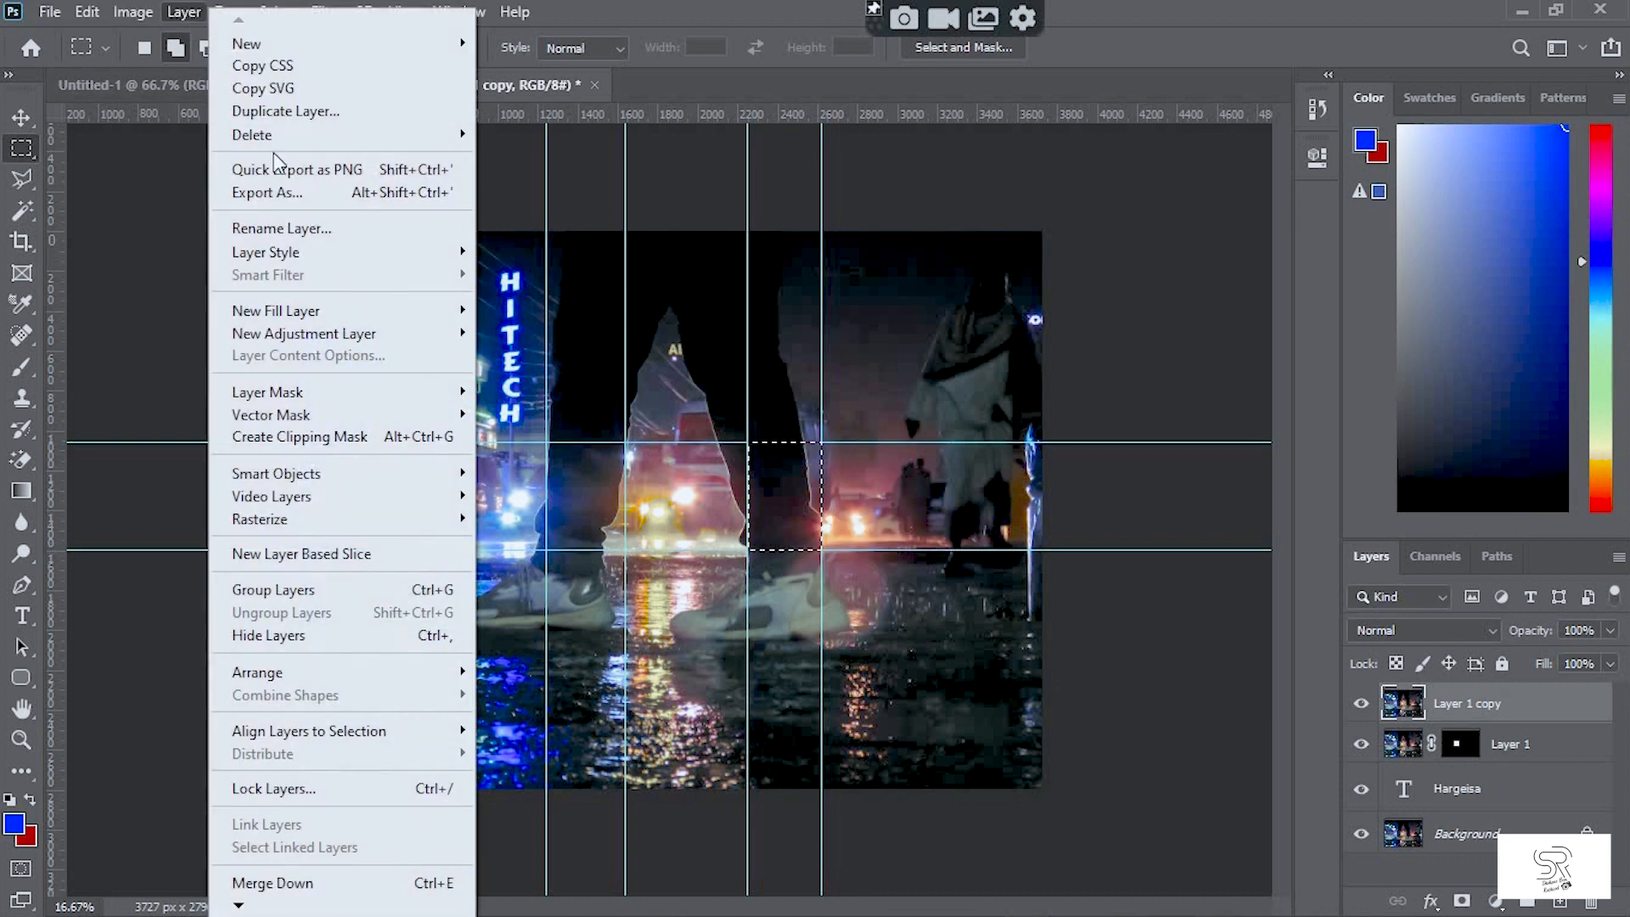
pyautogui.moveTo(320, 397)
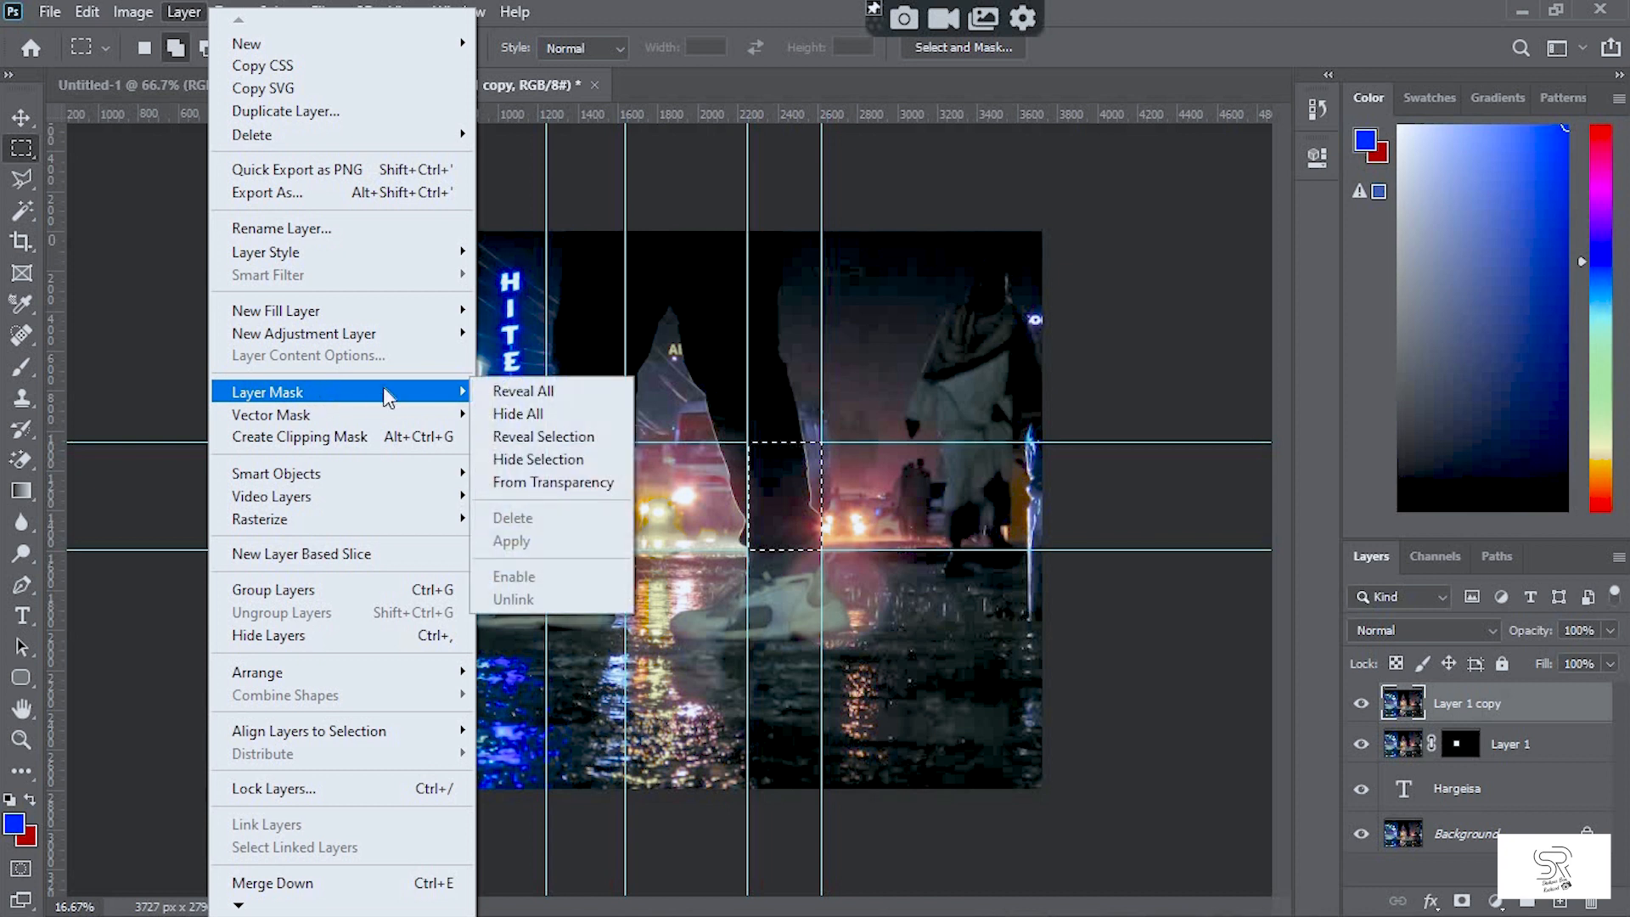
pyautogui.click(512, 433)
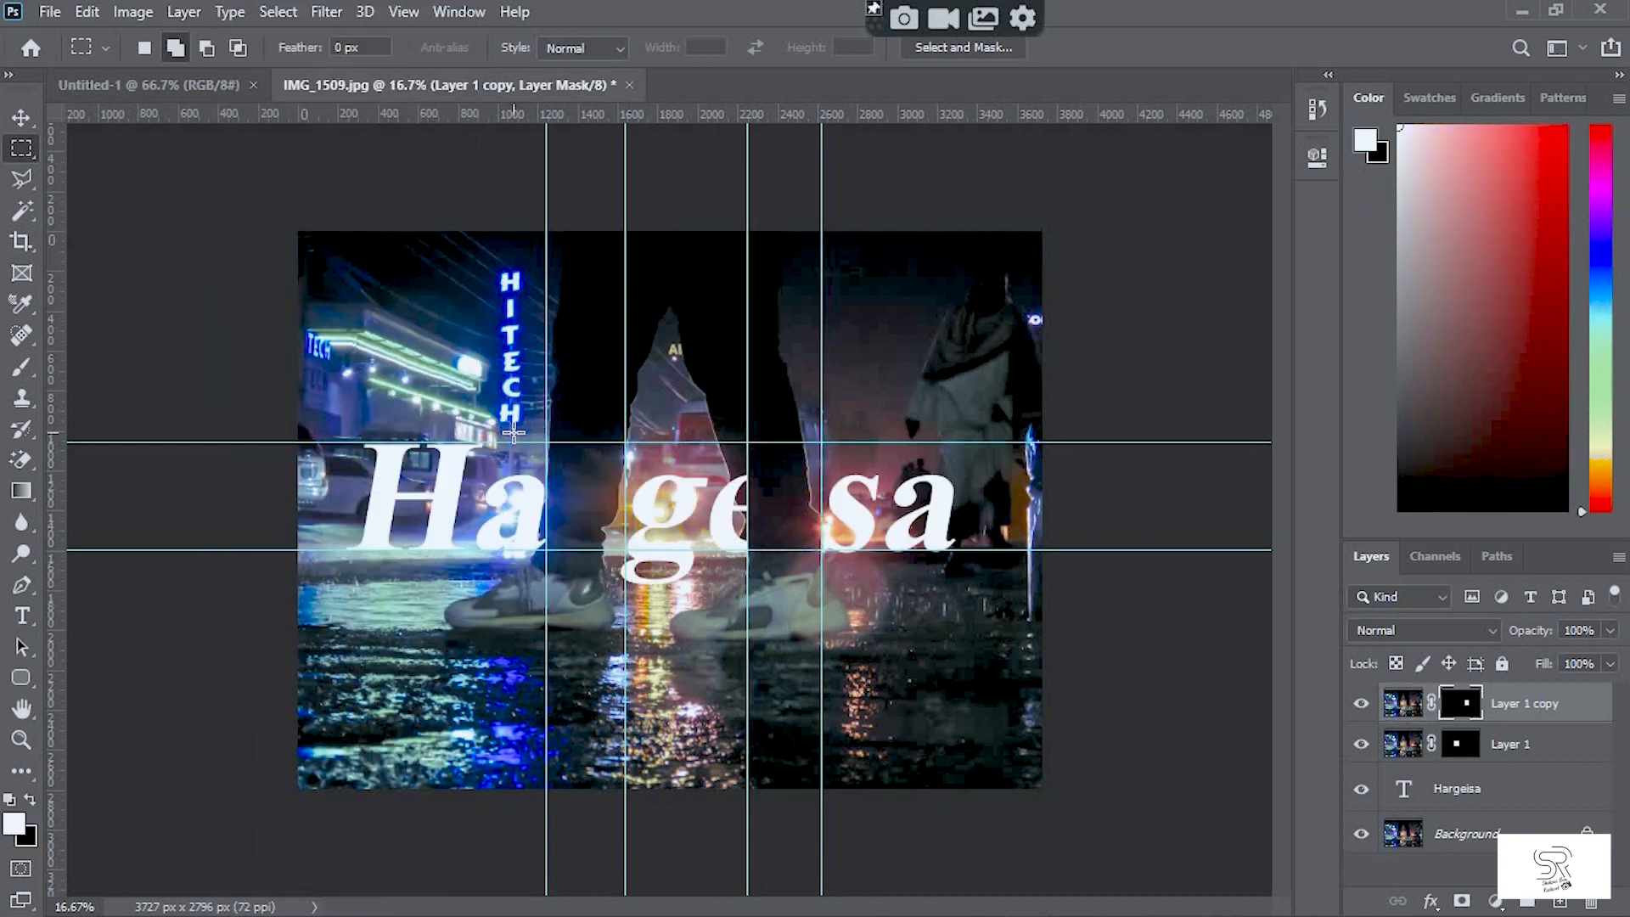
pyautogui.click(23, 118)
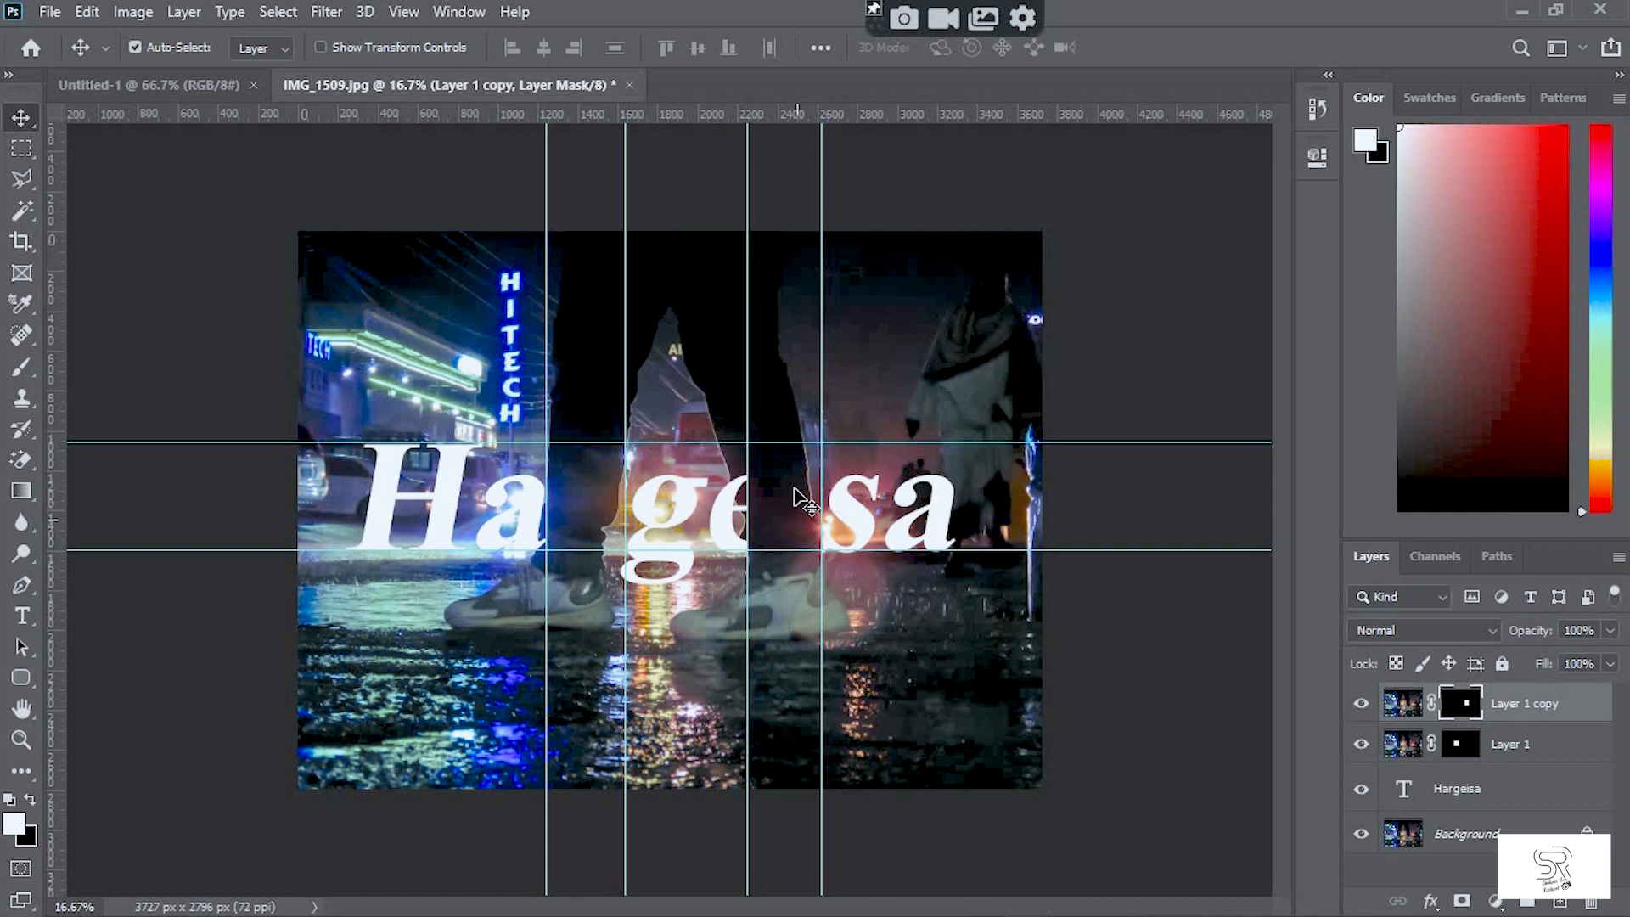
pyautogui.click(210, 217)
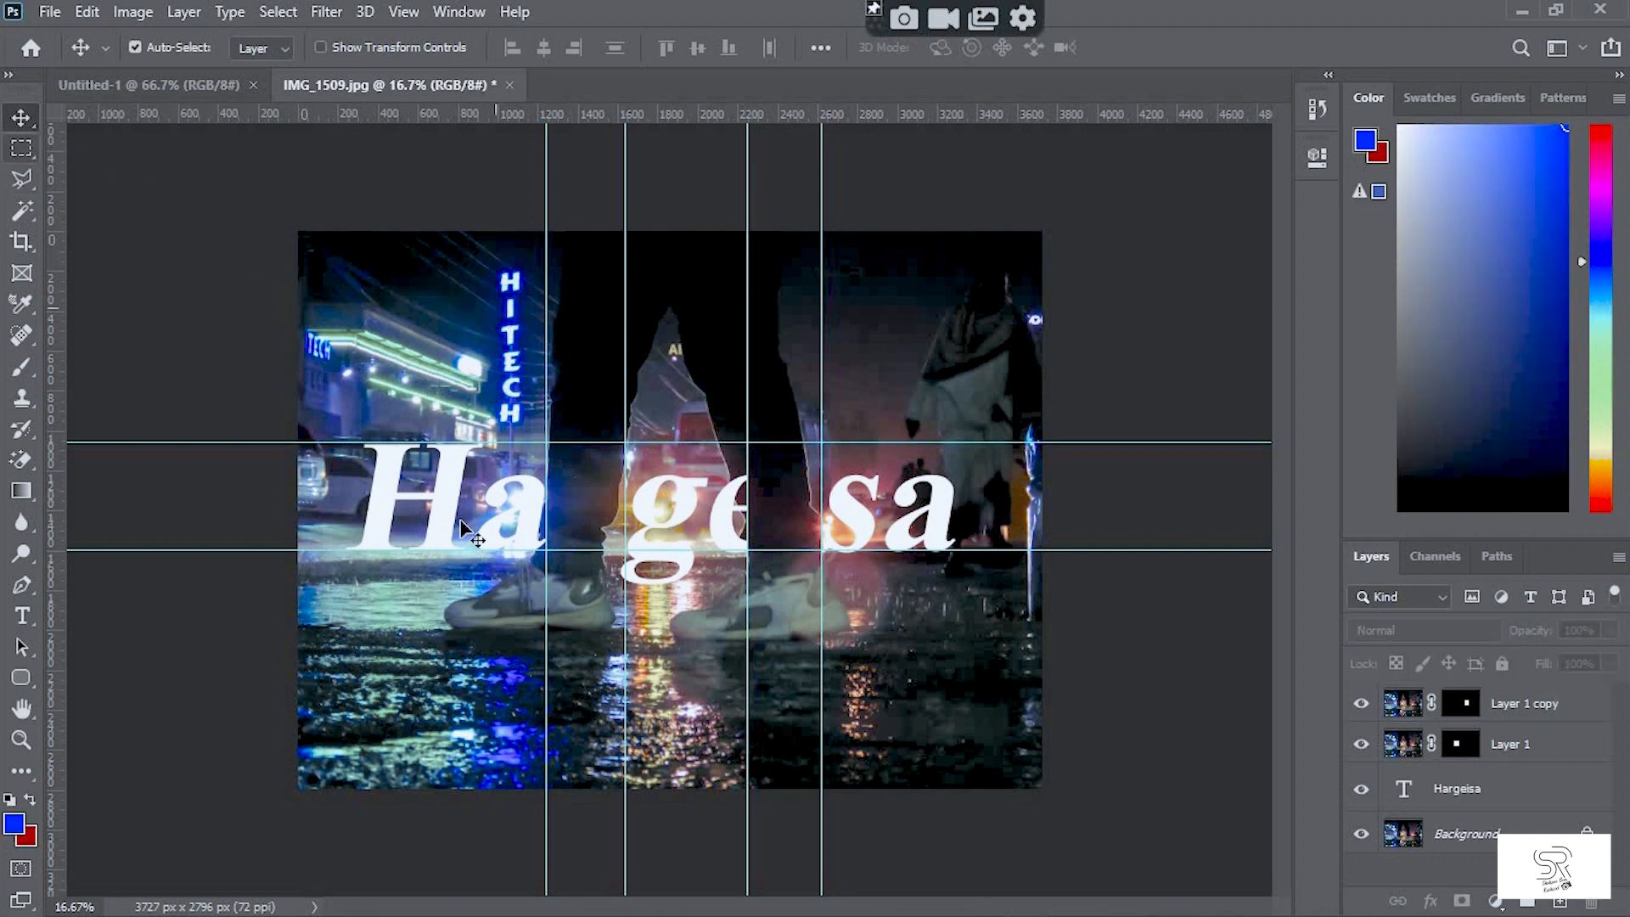